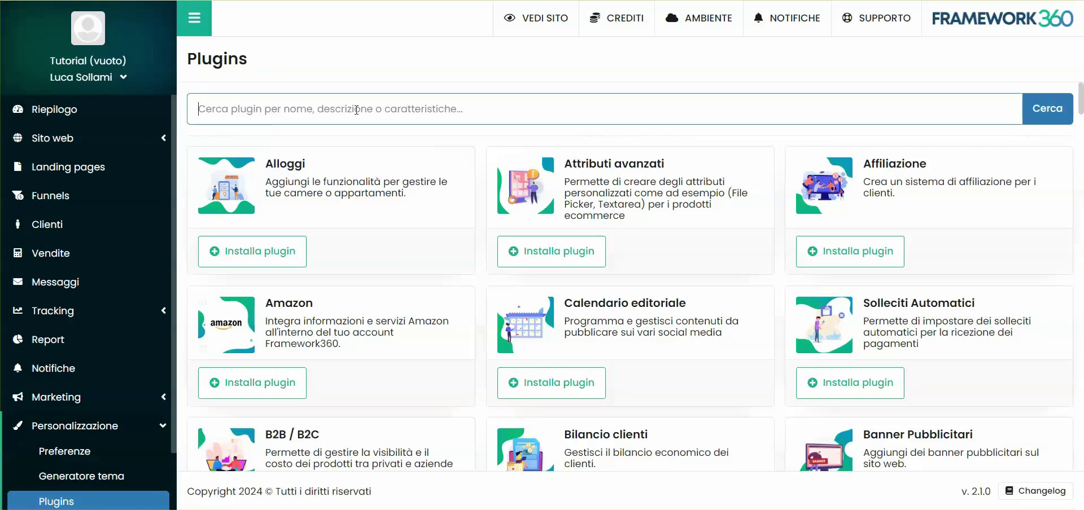
Step: Search the plugins for "contra" and install the Contratti plugin
type("contra")
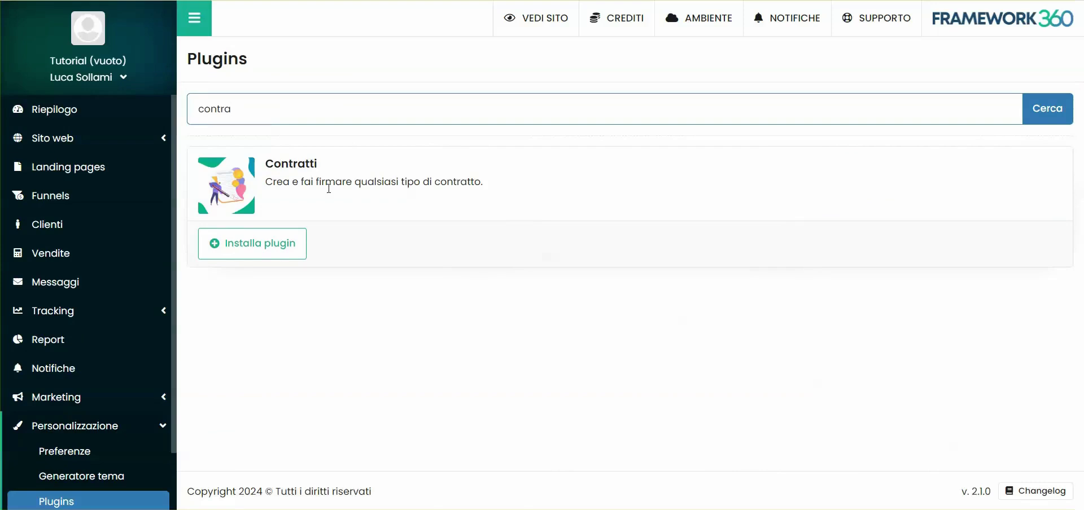
left_click(268, 254)
left_click(214, 140)
left_click(708, 96)
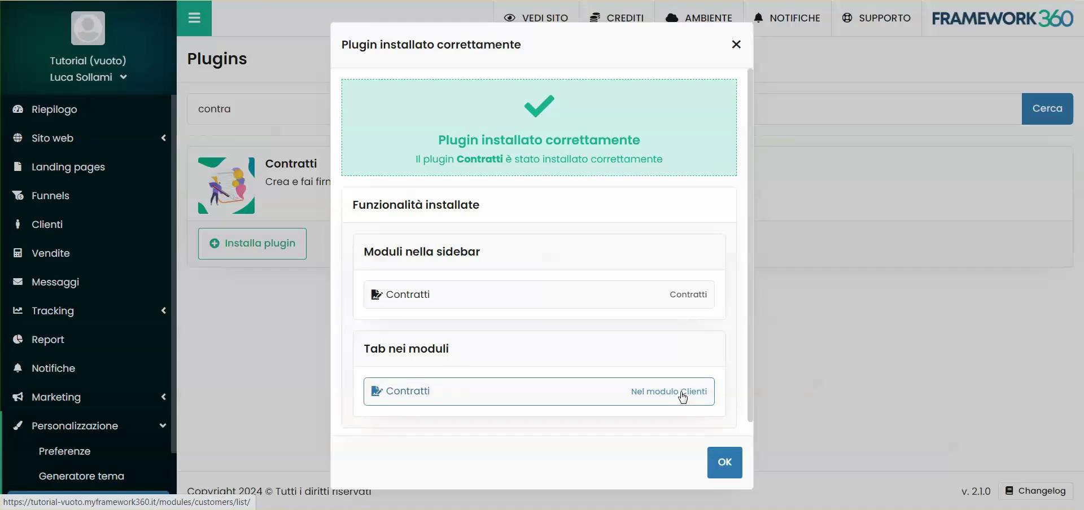
left_click(725, 462)
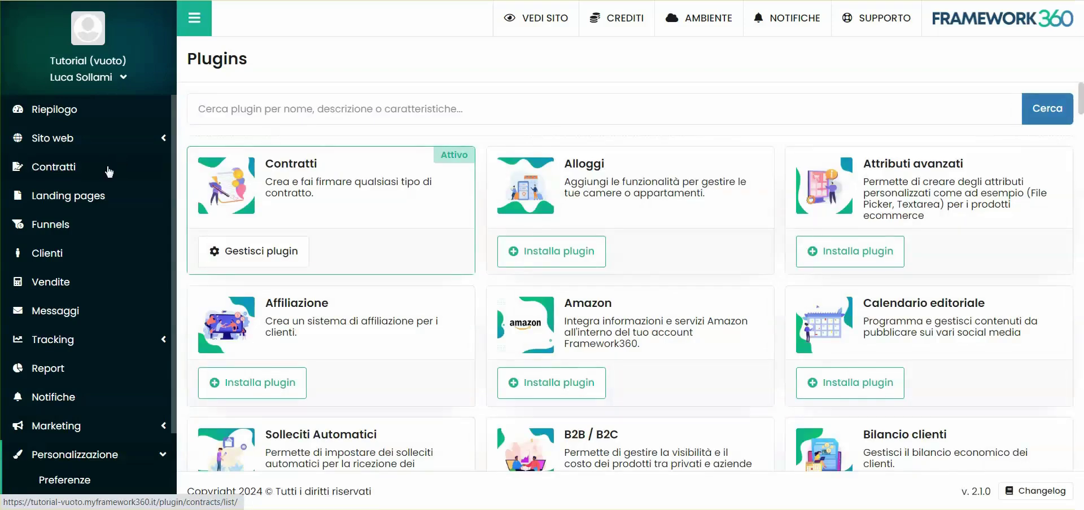
Step: Create a new contract named "CONTRATTO PER LO SVOLGIMENTO DI ATTIVITA' DI RICERCA", copying the title from the FACSIMILE PDF
left_click(61, 167)
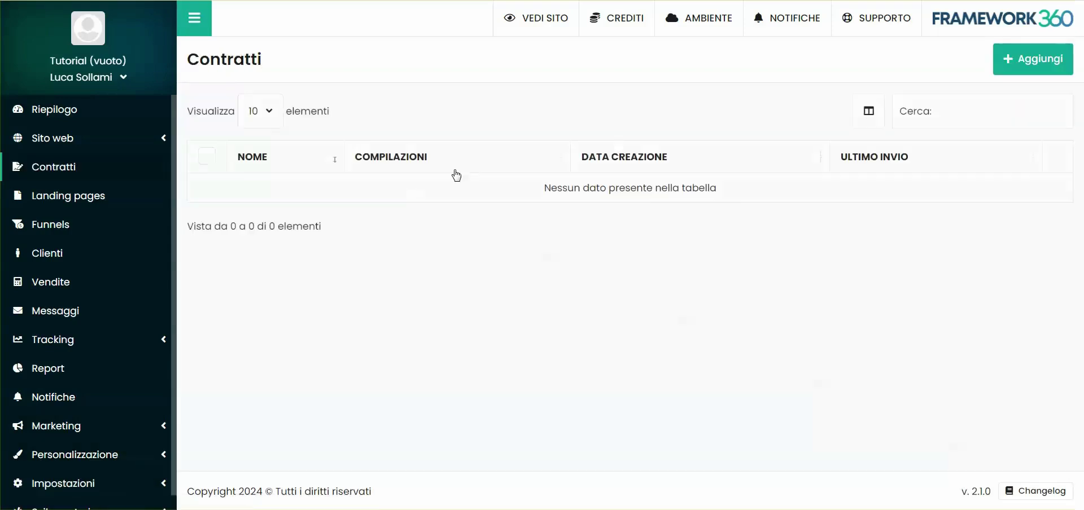
left_click(1040, 61)
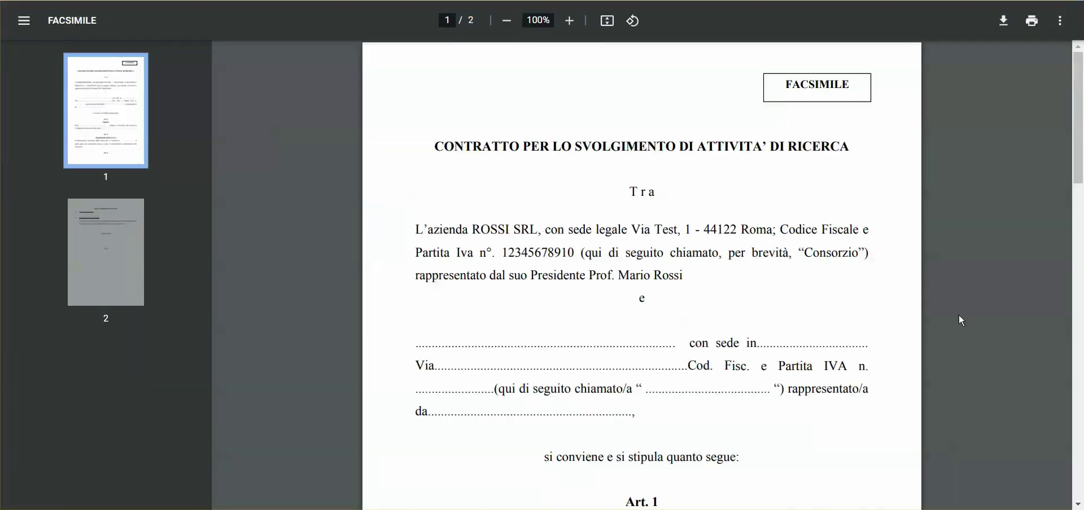
scroll(726, 226, "down", 2)
scroll(757, 273, "up", 2)
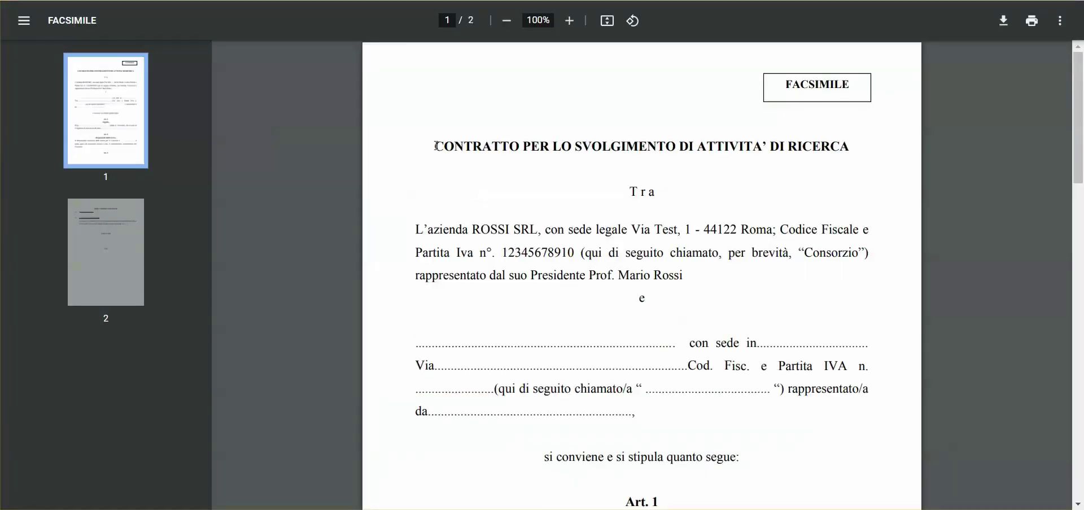
left_click_drag(435, 146, 781, 124)
key("ctrl+c")
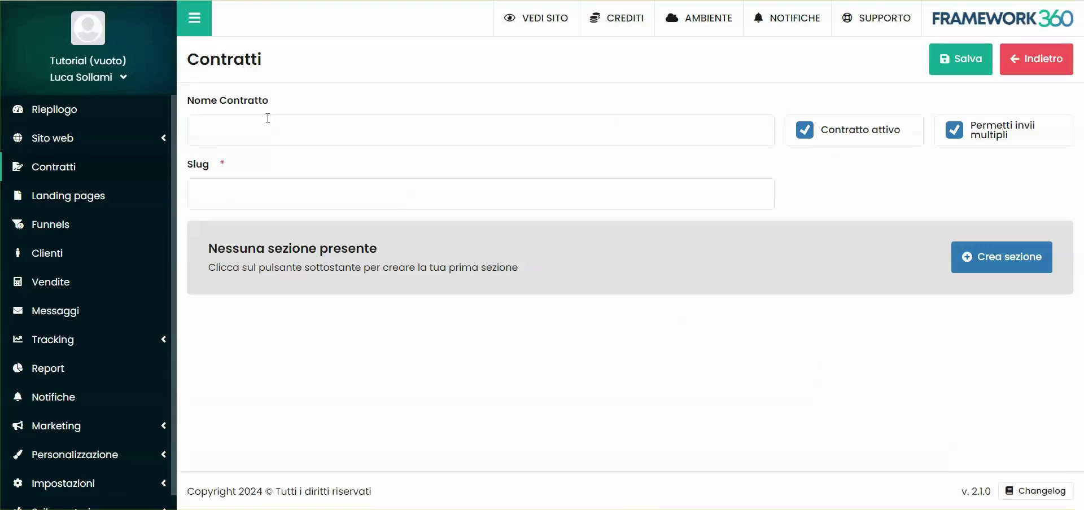
left_click(268, 117)
key("ctrl+v")
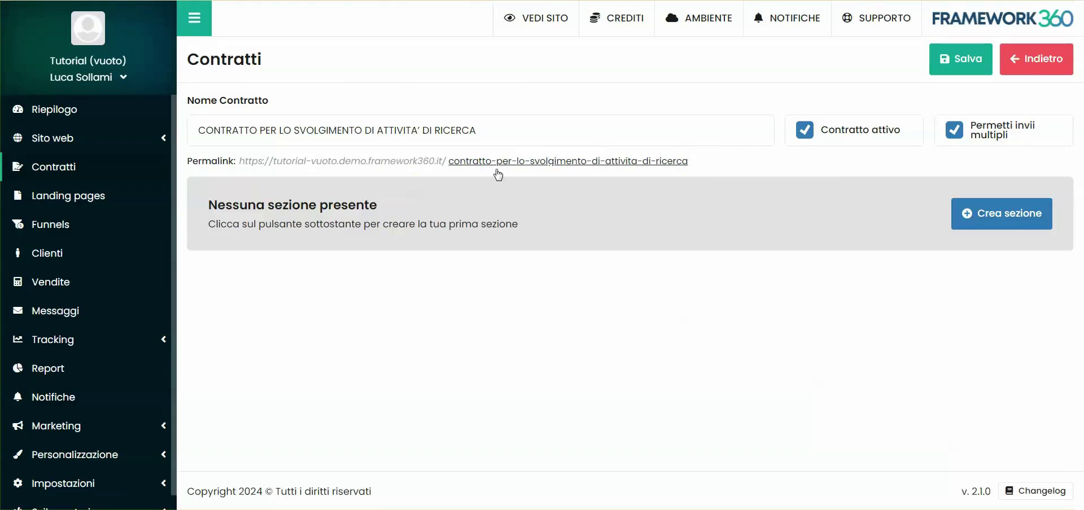
Step: Save the new contract and open its public page
left_click(960, 59)
left_click(722, 166)
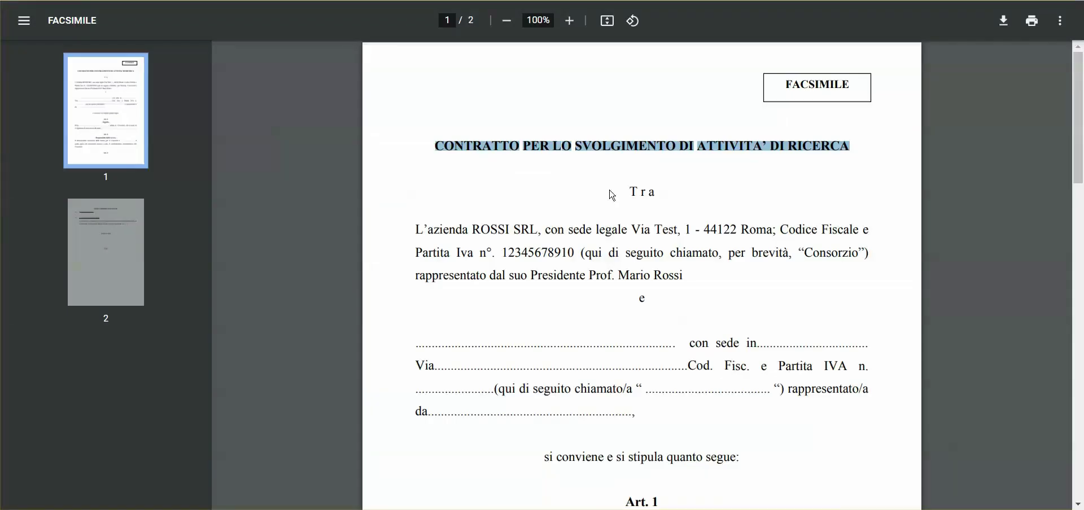
Step: Copy the heading from the FACSIMILE PDF again and create the contract's first section
left_click(615, 214)
scroll(614, 214, "down", 5)
scroll(720, 251, "up", 5)
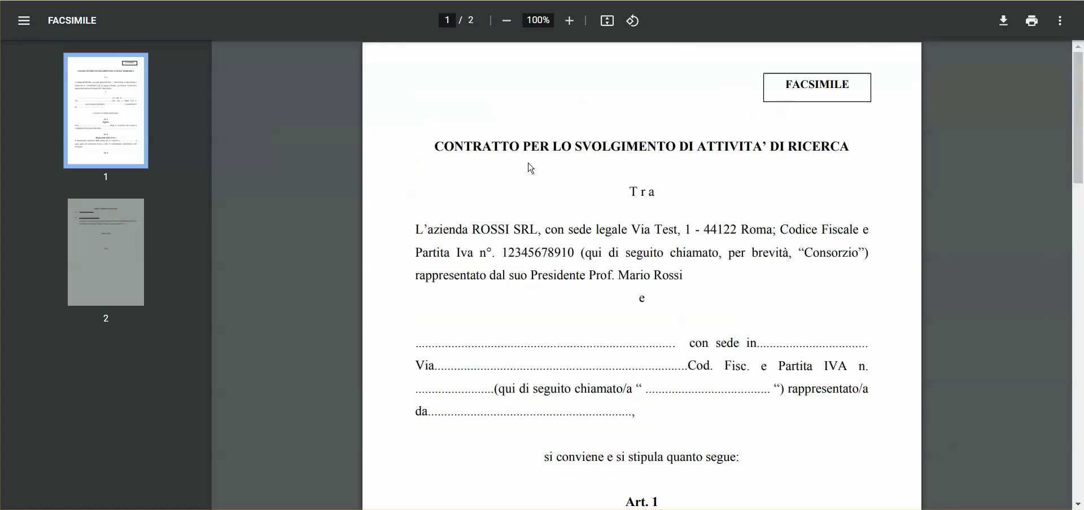
left_click_drag(433, 149, 876, 154)
key("ctrl+c")
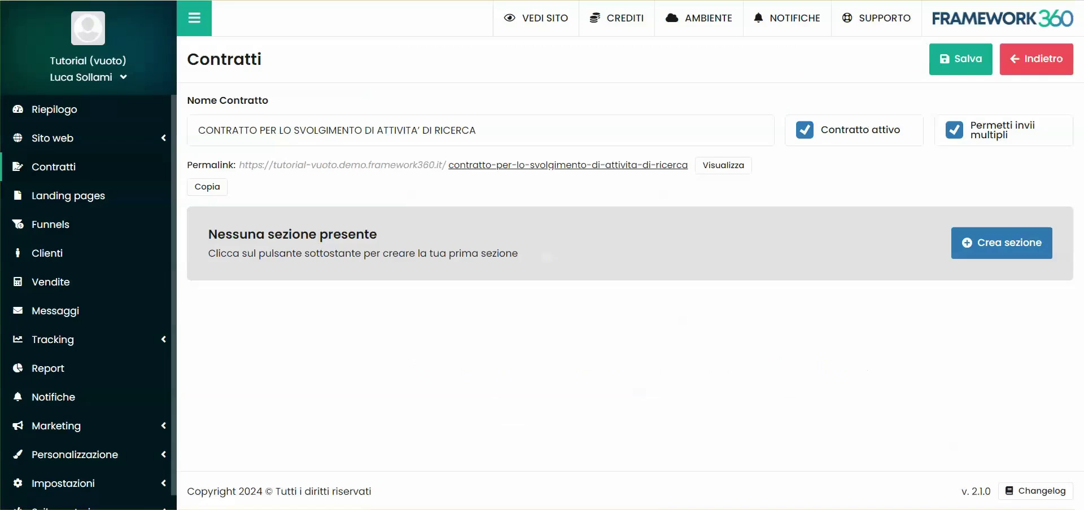
left_click(989, 243)
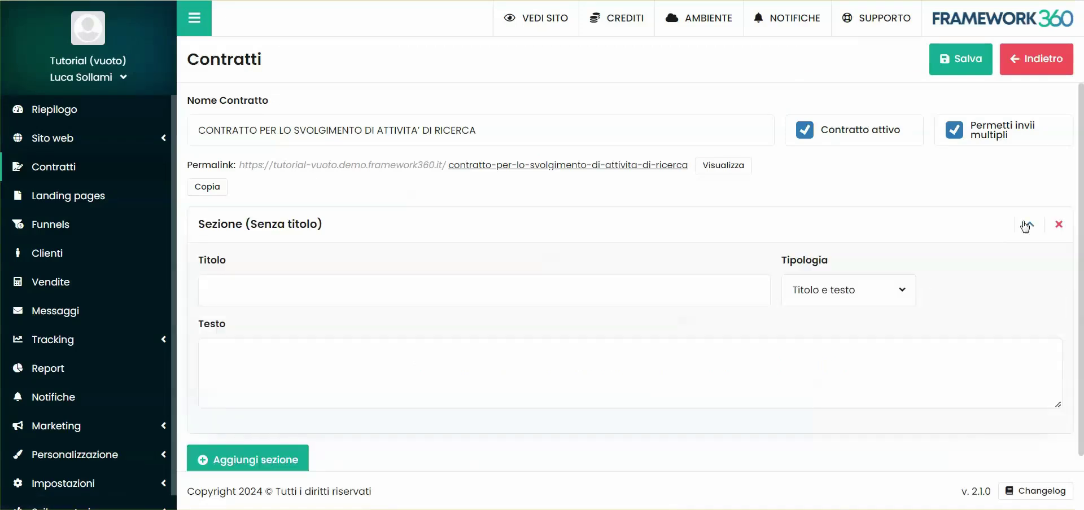
Step: Review the Descrittivi, Richiesta informazioni and Selezionabili section types and choose Titolo e testo
left_click(830, 297)
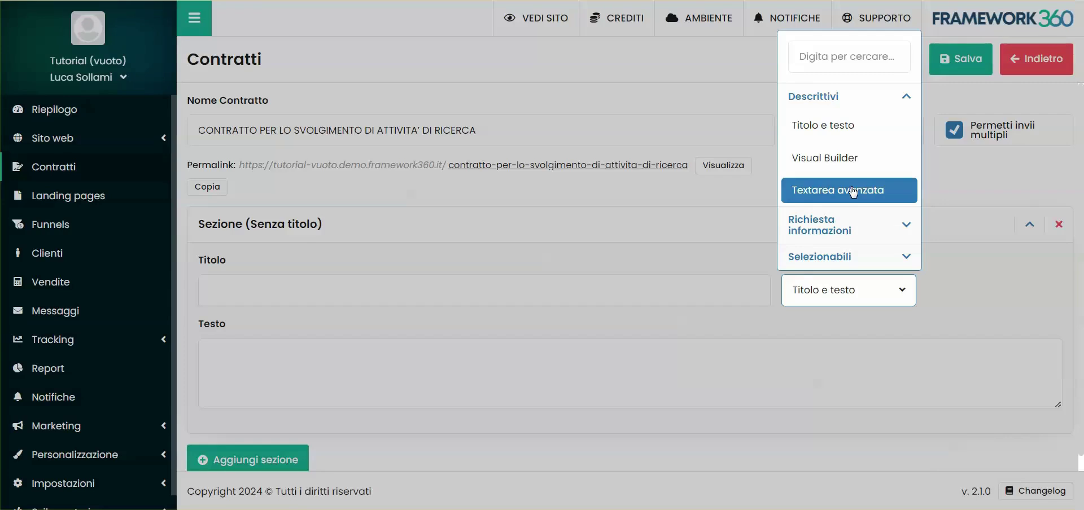
left_click(847, 224)
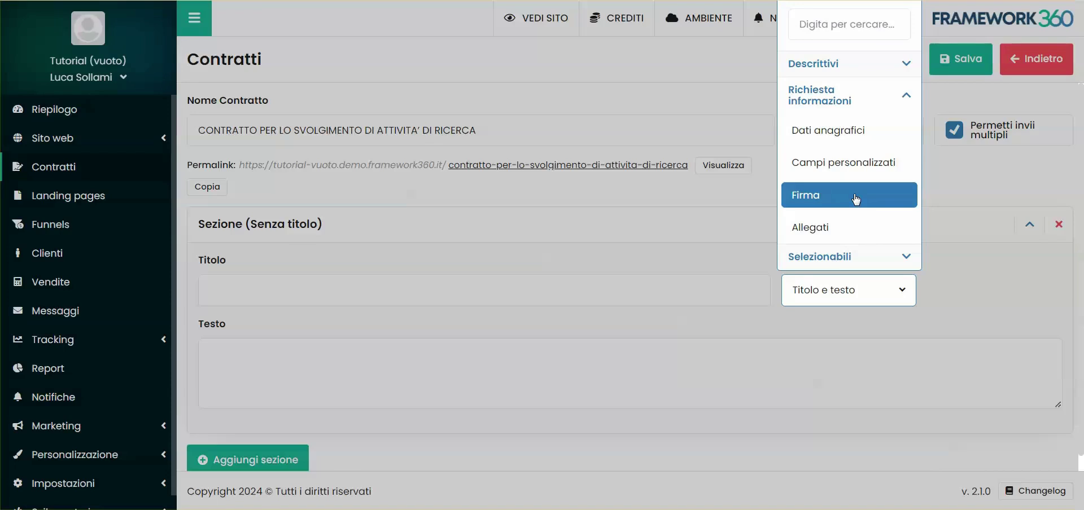
left_click(848, 257)
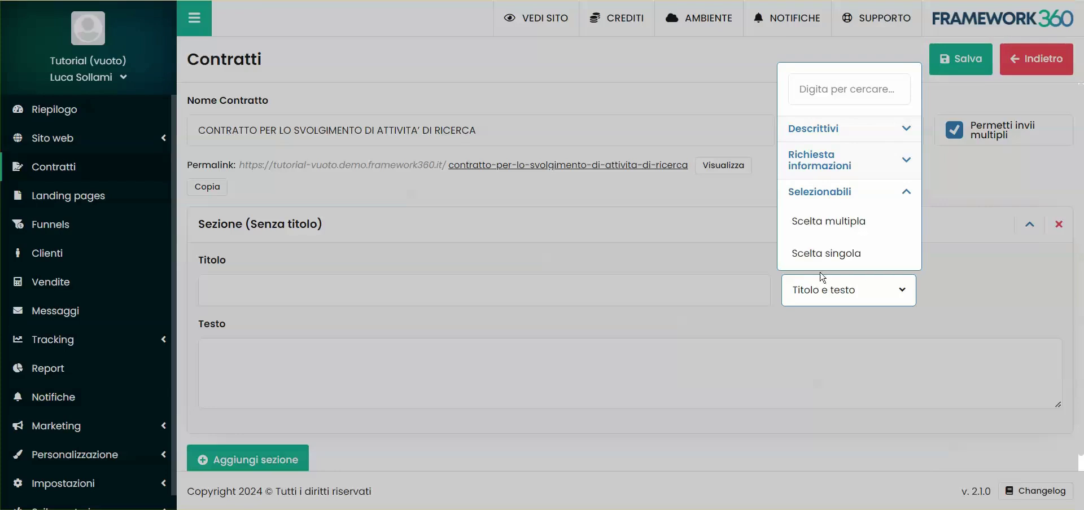
left_click(807, 135)
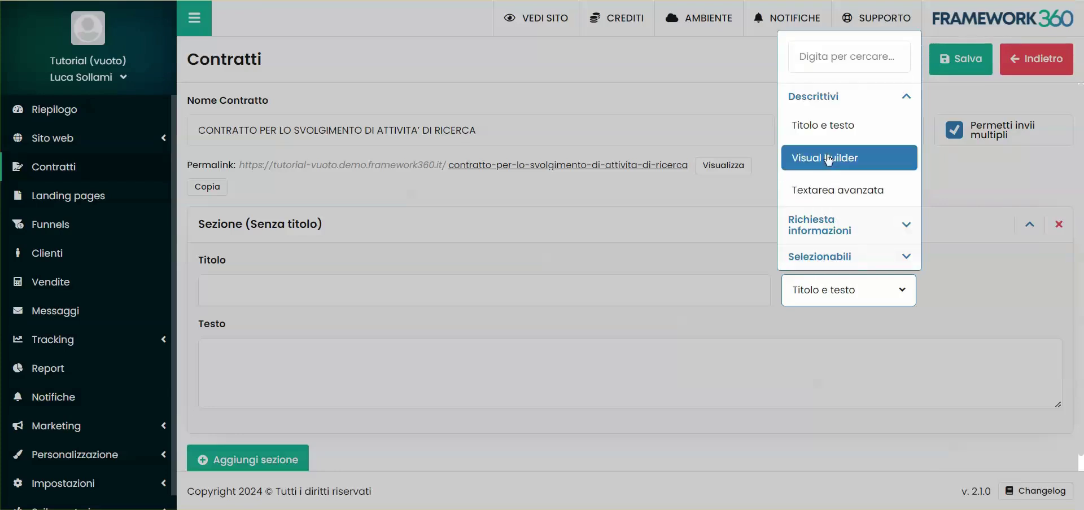
left_click(823, 127)
Step: Title the first section "CONTRATTO PER LO SVOLGIMENTO DI ATTIVITA' DI RICERCA" using the copied heading
left_click(343, 286)
key("ctrl+v")
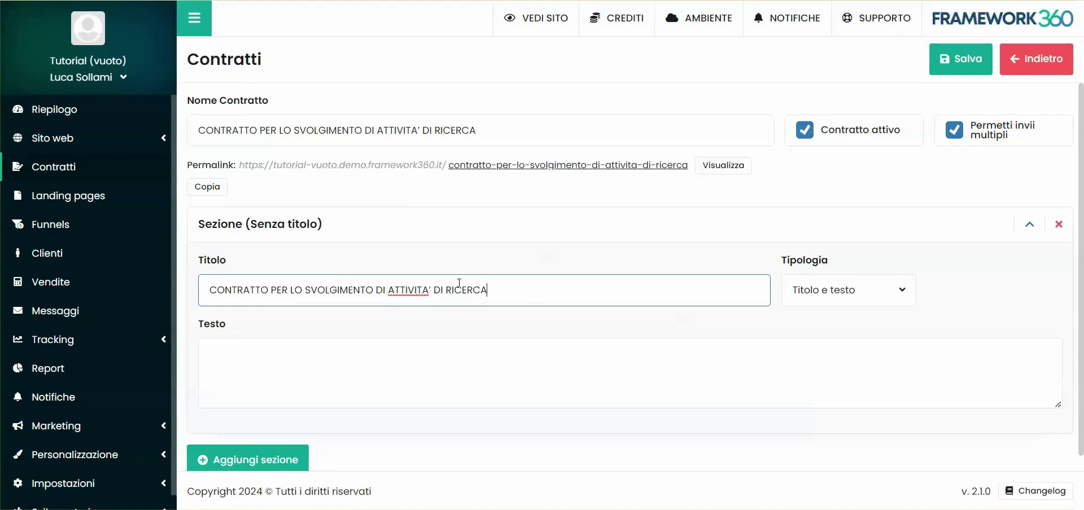
left_click_drag(488, 290, 195, 300)
Step: Copy the word "Tra" from the FACSIMILE PDF into the first section's text
left_click(267, 367)
key("alt+Tab")
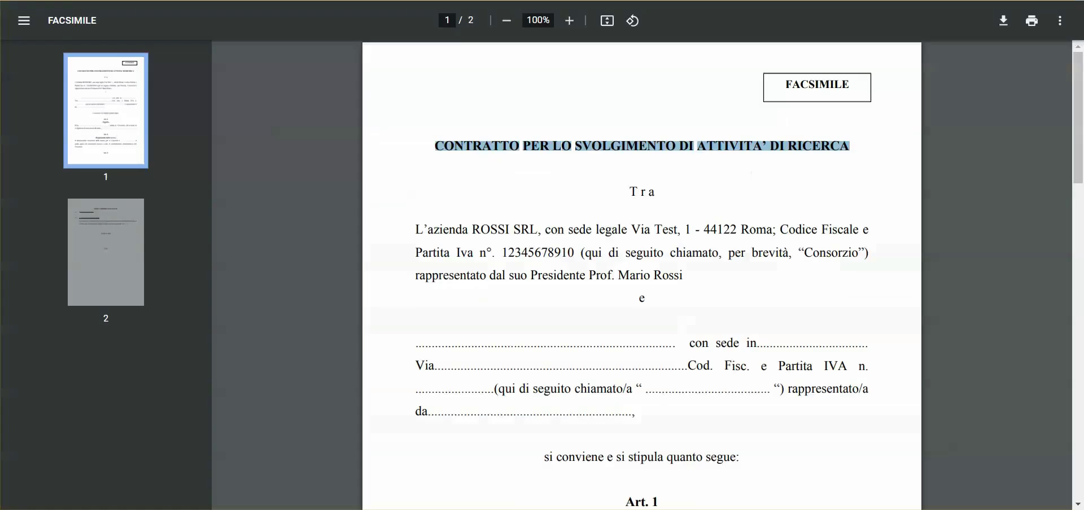
left_click(597, 197)
left_click_drag(630, 193, 659, 192)
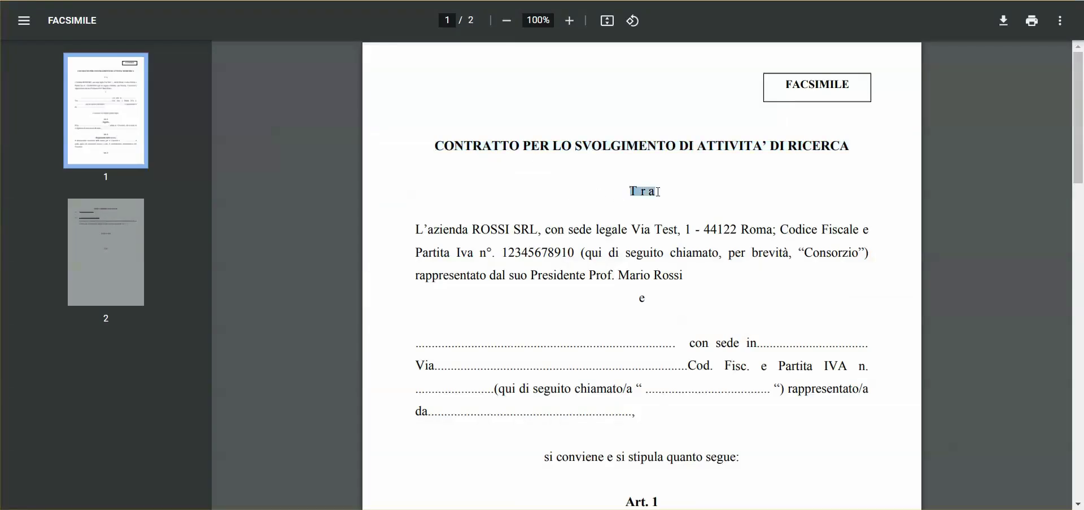
key("ctrl+c")
key("alt+Tab")
key("ctrl+v")
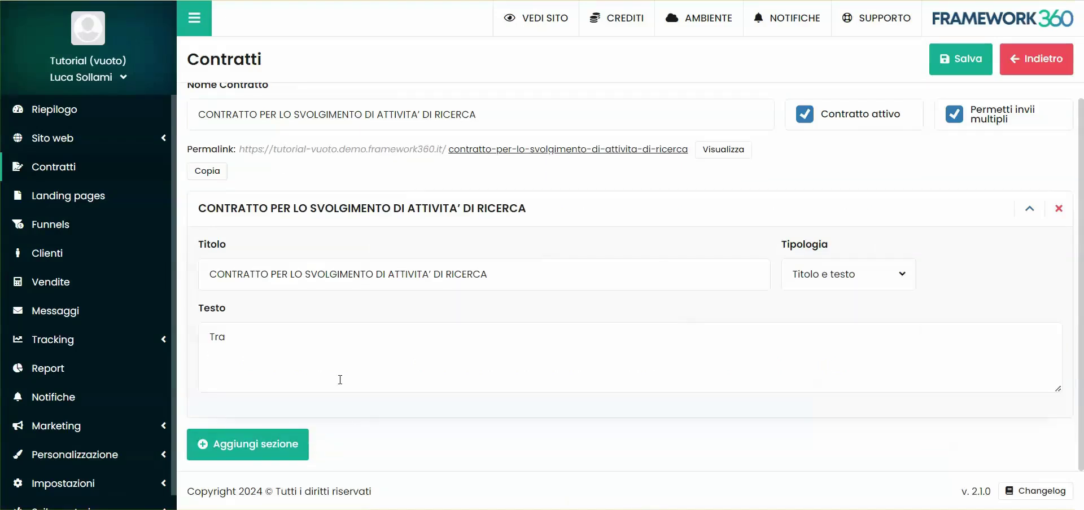
Step: Add a second section titled "Dati aziendali" and copy the company details paragraph from the FACSIMILE PDF
left_click(249, 444)
key("alt+Tab")
left_click_drag(415, 229, 737, 284)
key("ctrl+c")
key("alt+Tab")
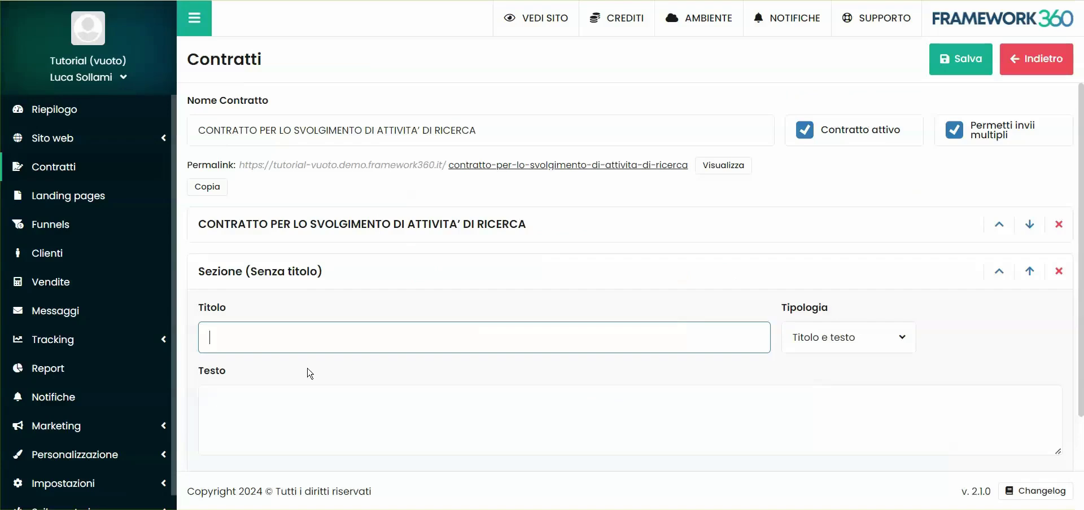
scroll(294, 333, "down", 1)
type("Dati aziendali")
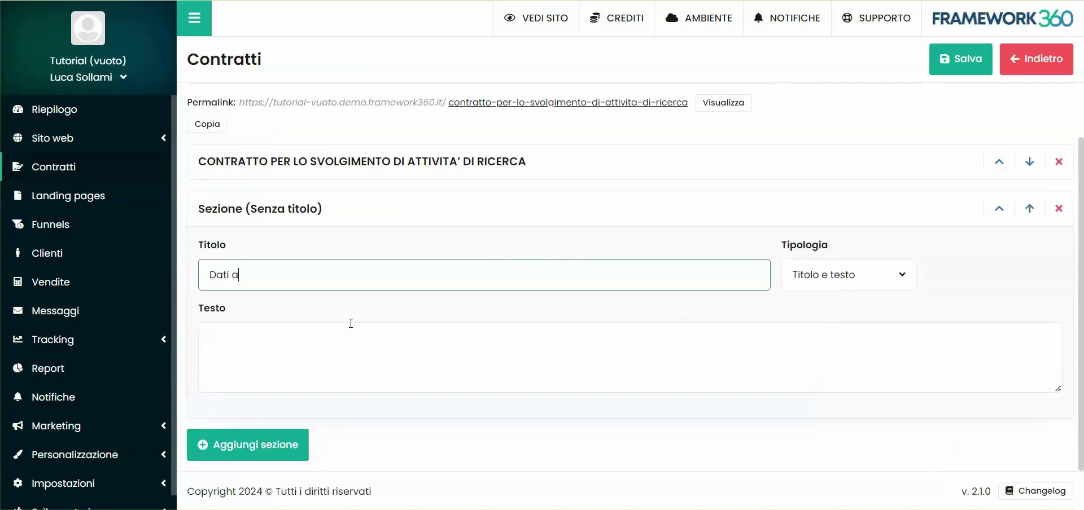
Step: Set the Dati aziendali section type to Textarea avanzata and paste the copied company paragraph into its editor
left_click(829, 282)
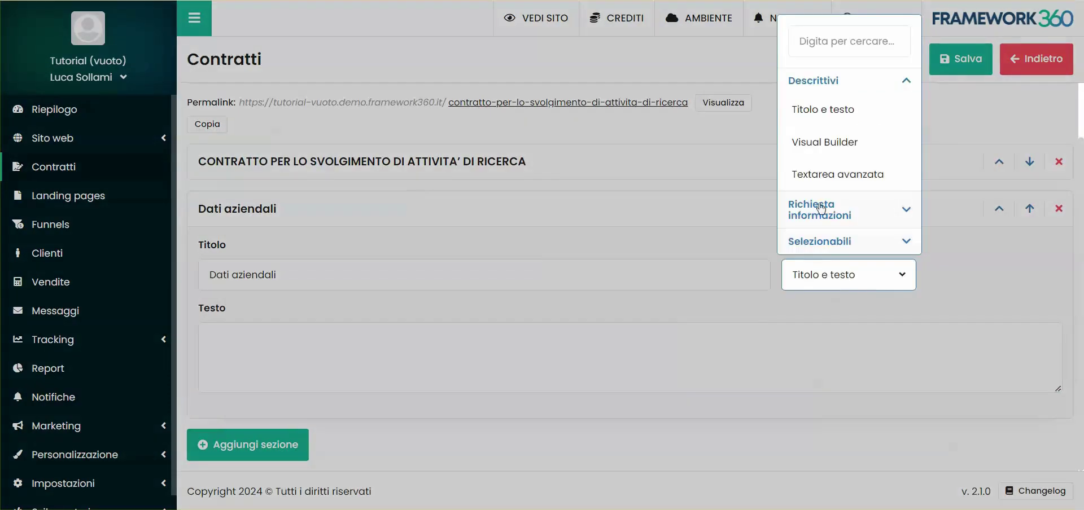
left_click(835, 176)
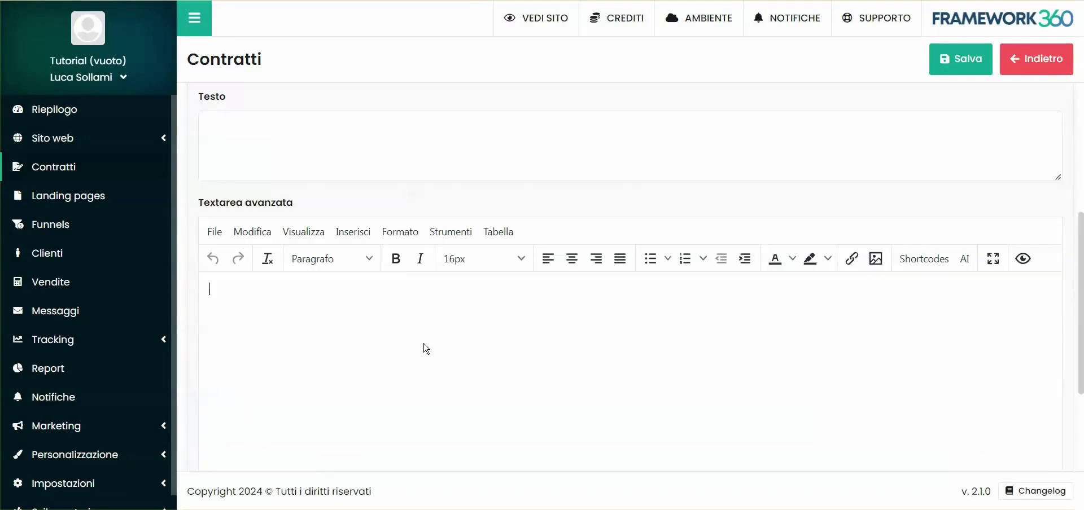
key("ctrl+v")
Step: Replace the company name in the pasted paragraph with the {ms-business-name} shortcode
left_click_drag(261, 290, 321, 289)
left_click(924, 259)
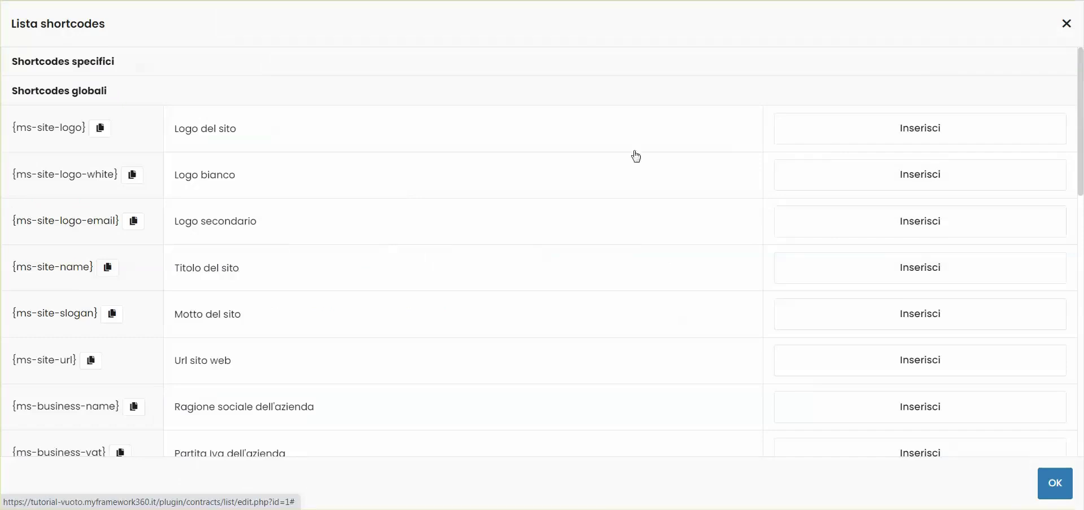
scroll(362, 327, "down", 1)
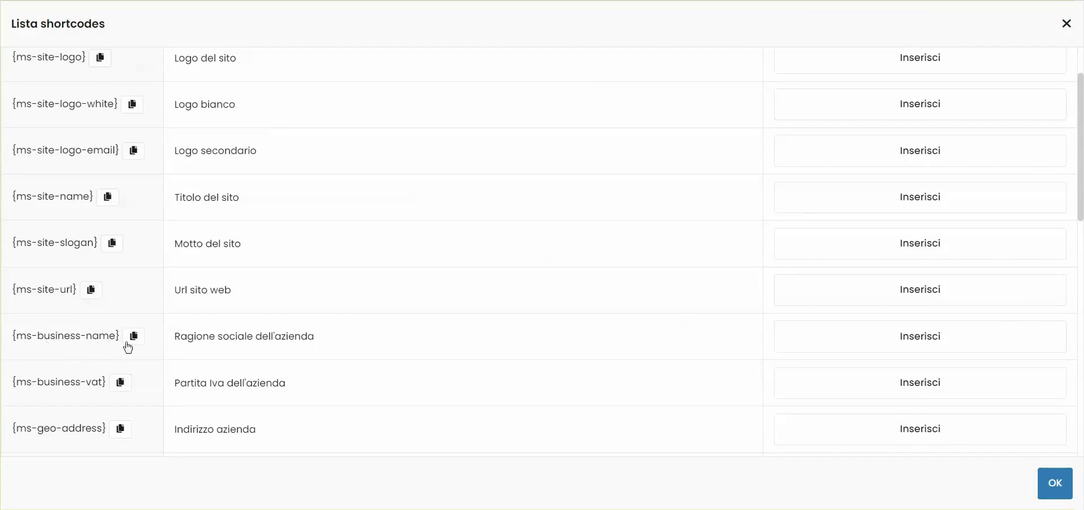
left_click(936, 338)
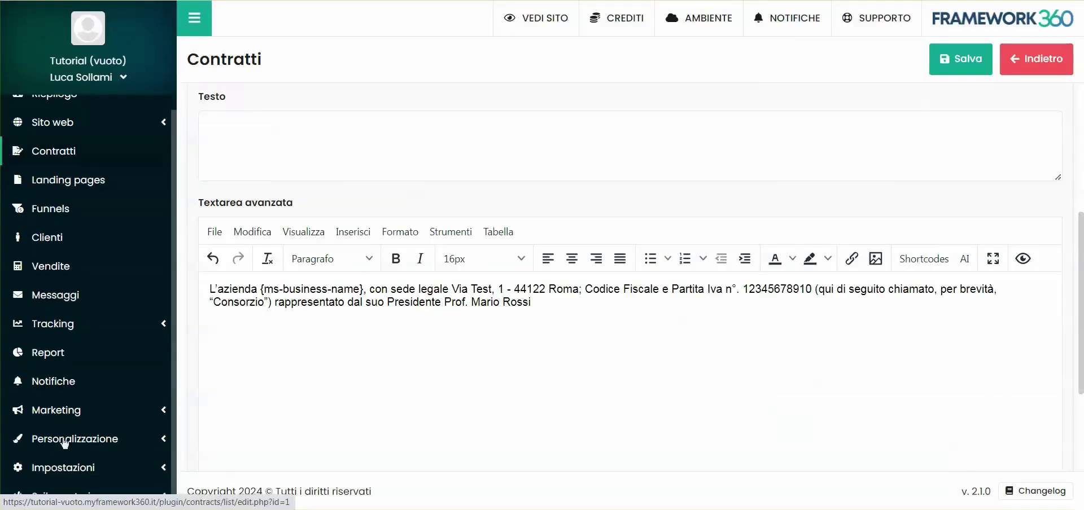
Step: Examine the Ragione Sociale and Partita IVA fields in the website settings that feed the shortcodes
left_click(72, 479)
scroll(93, 314, "down", 2)
scroll(93, 313, "down", 5)
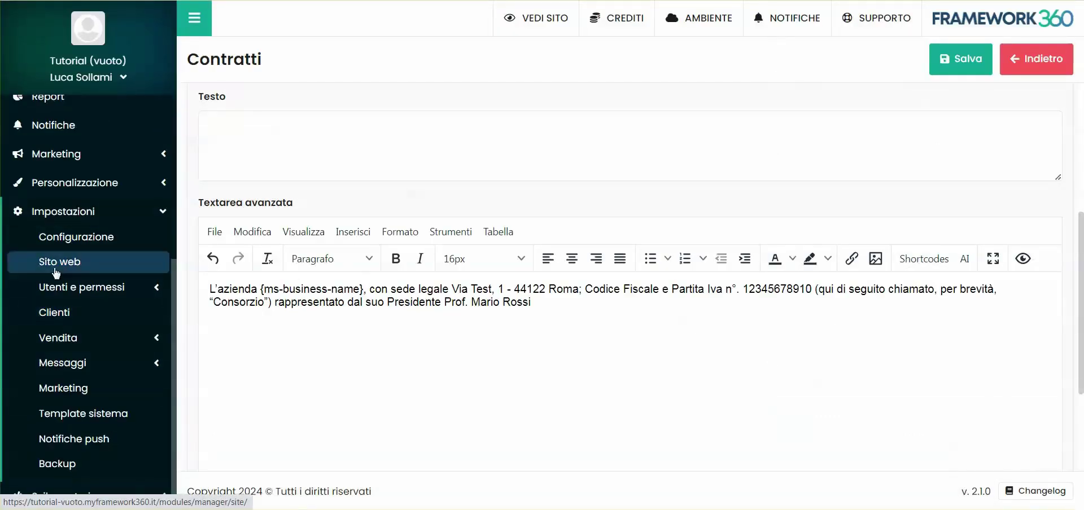
left_click(95, 264)
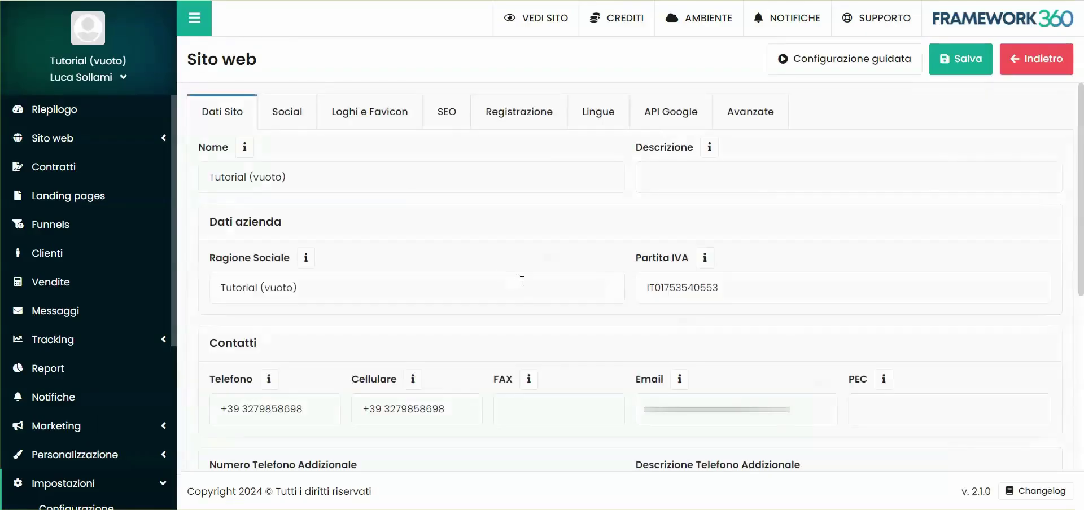
left_click(719, 285)
left_click_drag(720, 285, 589, 281)
left_click_drag(299, 287, 154, 295)
left_click(402, 336)
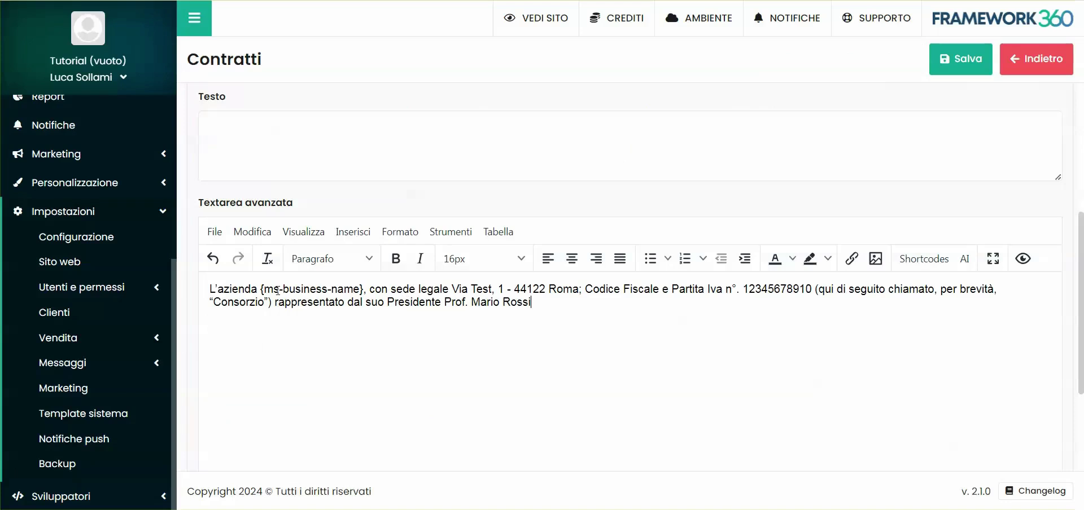
Step: Replace the registered office address in the company paragraph with the {ms-geo-address} shortcode
left_click_drag(456, 290, 582, 291)
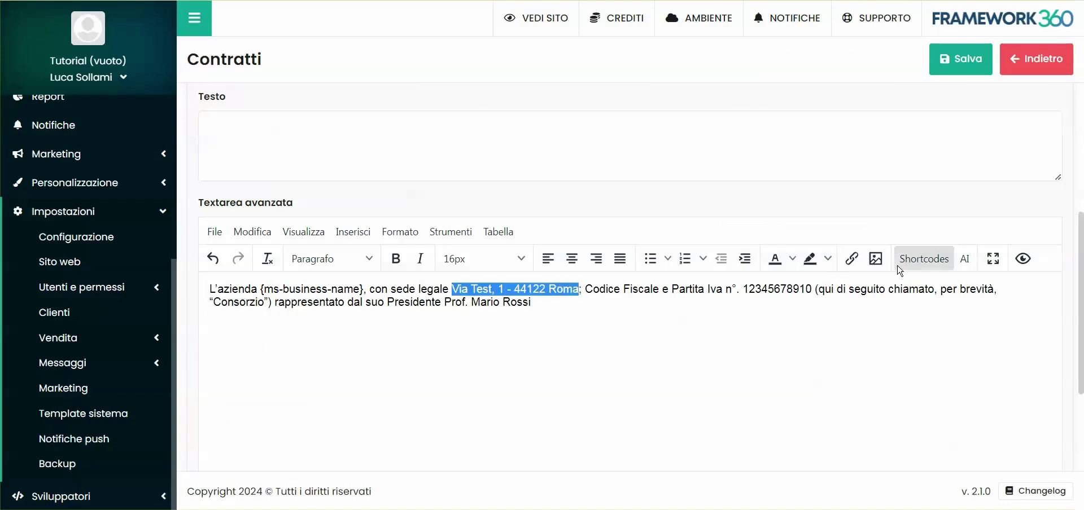
left_click(924, 258)
scroll(261, 249, "down", 4)
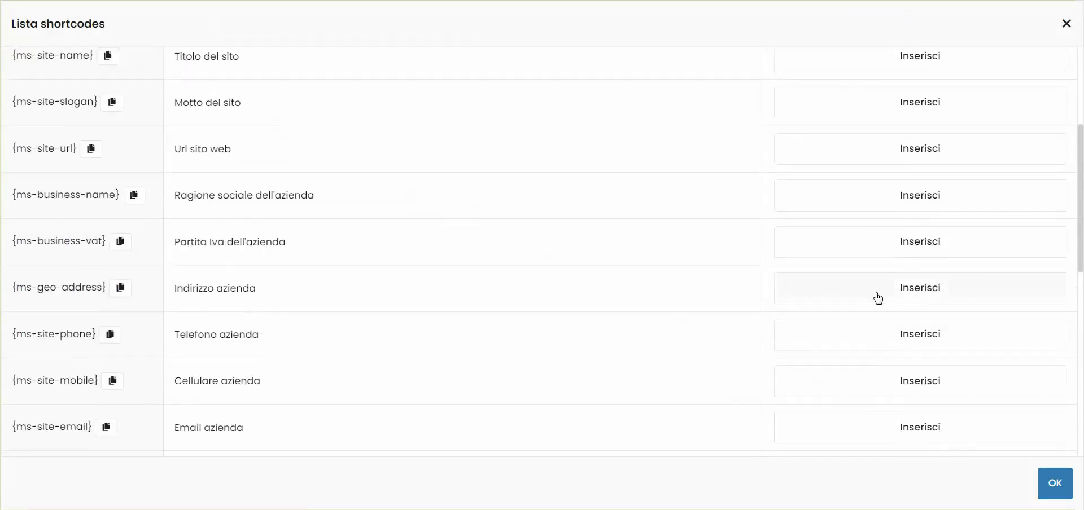
left_click(920, 300)
Step: Replace the VAT number in the company paragraph with the {ms-business-vat} shortcode and save the contract
left_click_drag(705, 289, 777, 289)
left_click(924, 259)
scroll(133, 310, "down", 3)
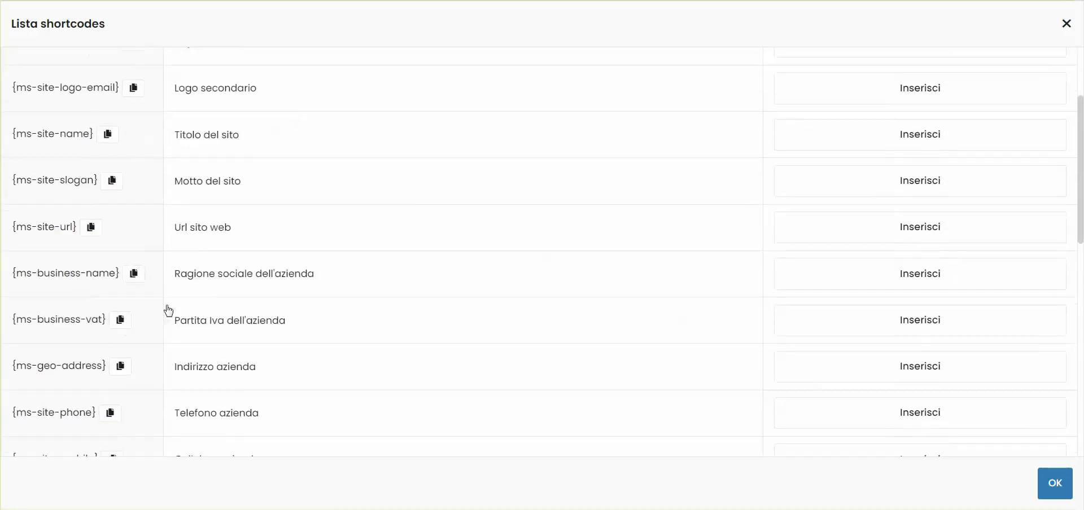
left_click(958, 311)
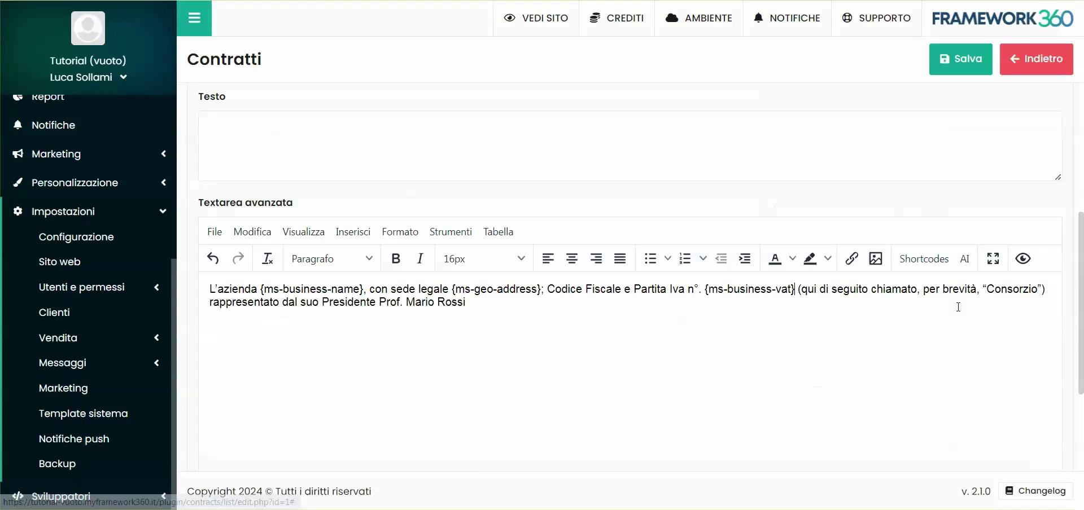
scroll(480, 301, "down", 2)
left_click(961, 59)
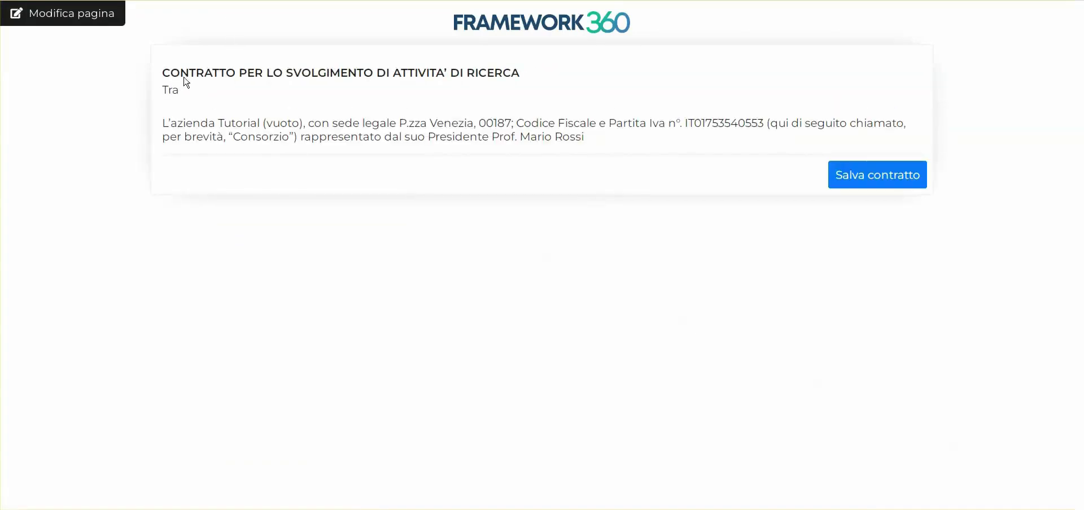
Step: Compare the title and company paragraph in the contract preview with the next part of the facsimile PDF
left_click_drag(162, 76, 570, 76)
left_click_drag(162, 118, 646, 158)
left_click(262, 145)
left_click_drag(219, 123, 304, 123)
left_click(358, 125)
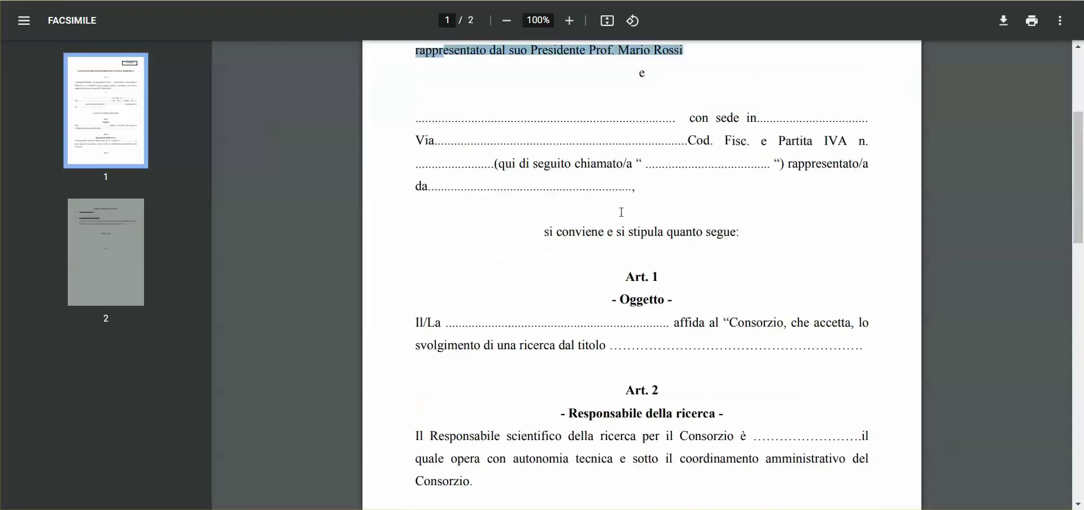
scroll(650, 222, "up", 3)
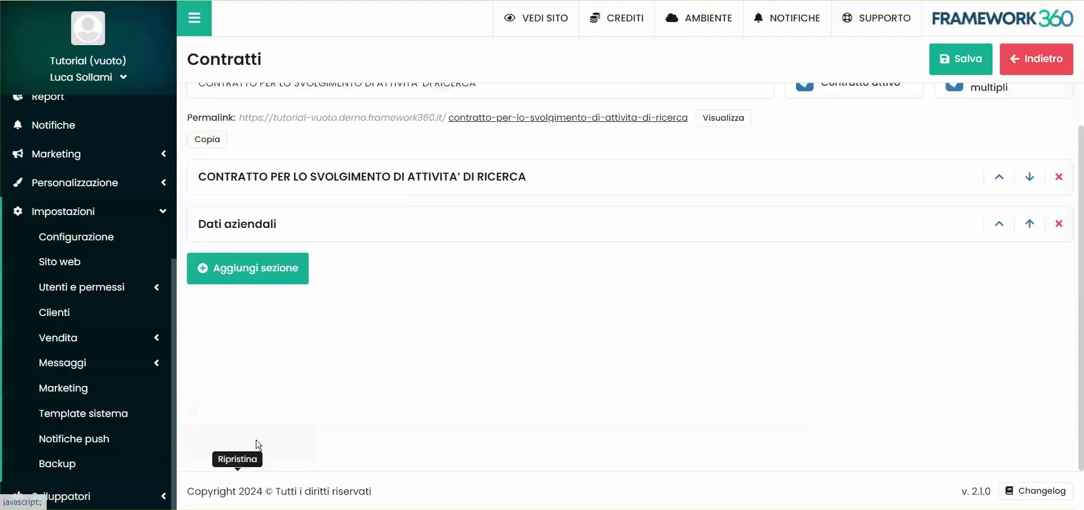
Step: Add a contract section of type Dati anagrafici titled "Dati cliente" with the text "e"
left_click(248, 263)
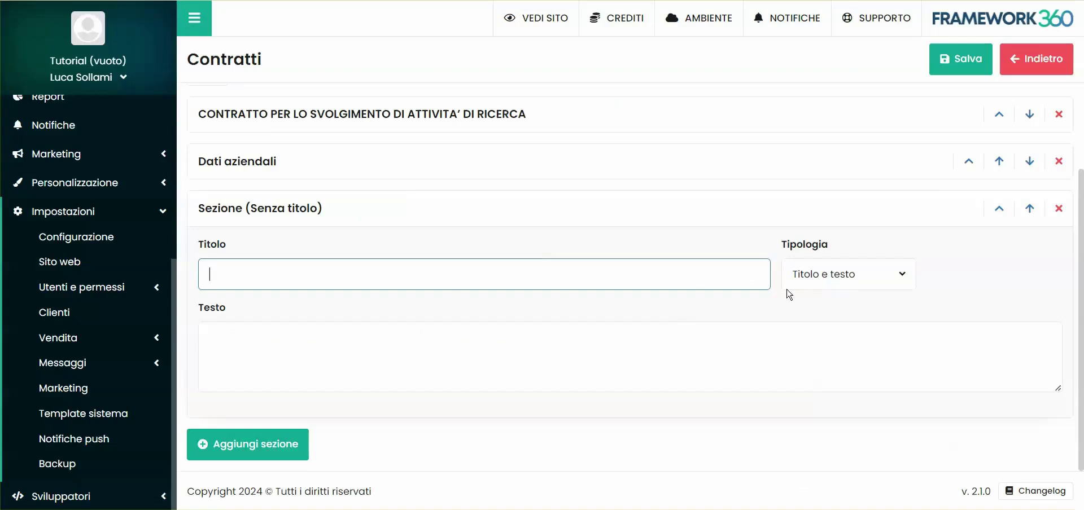
left_click(807, 282)
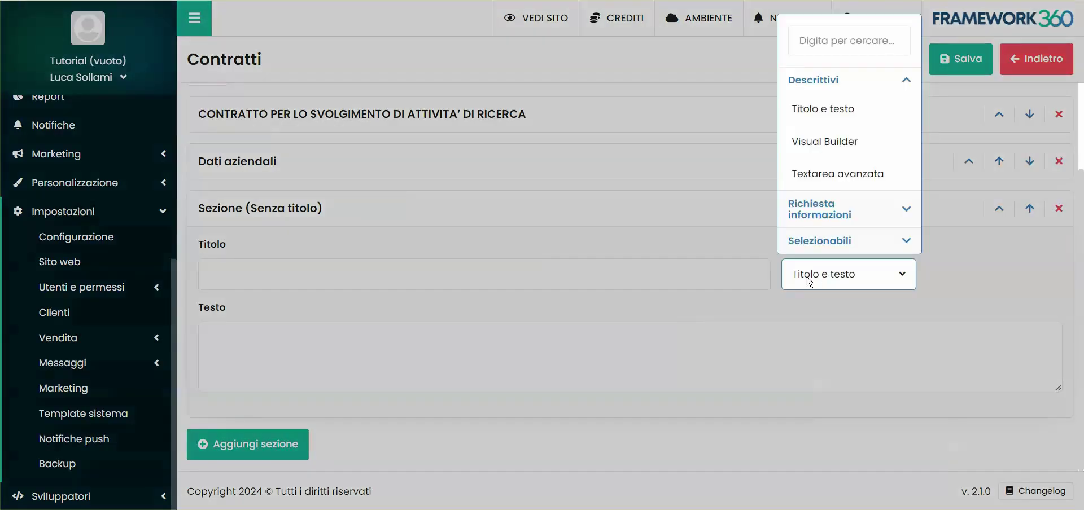
left_click(821, 206)
left_click(827, 163)
left_click(256, 211)
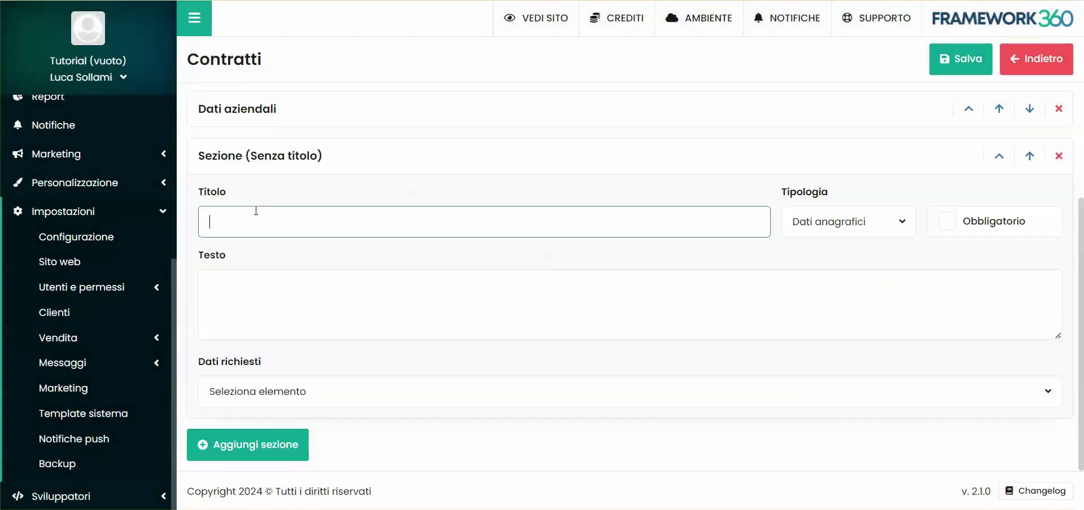
type("Dati cliente")
left_click(302, 315)
type("e")
key("Return")
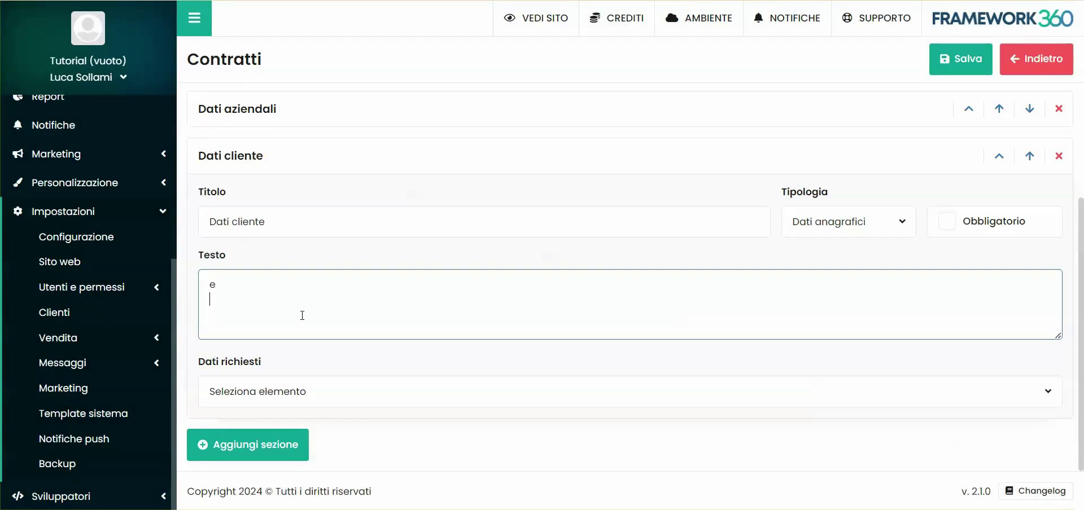
Step: Request Nome, Cognome, Luogo di residenza, Codice fiscale, Ragione Sociale and Partita IVA in the Dati cliente section
left_click(316, 391)
left_click(289, 102)
left_click(277, 141)
left_click(283, 257)
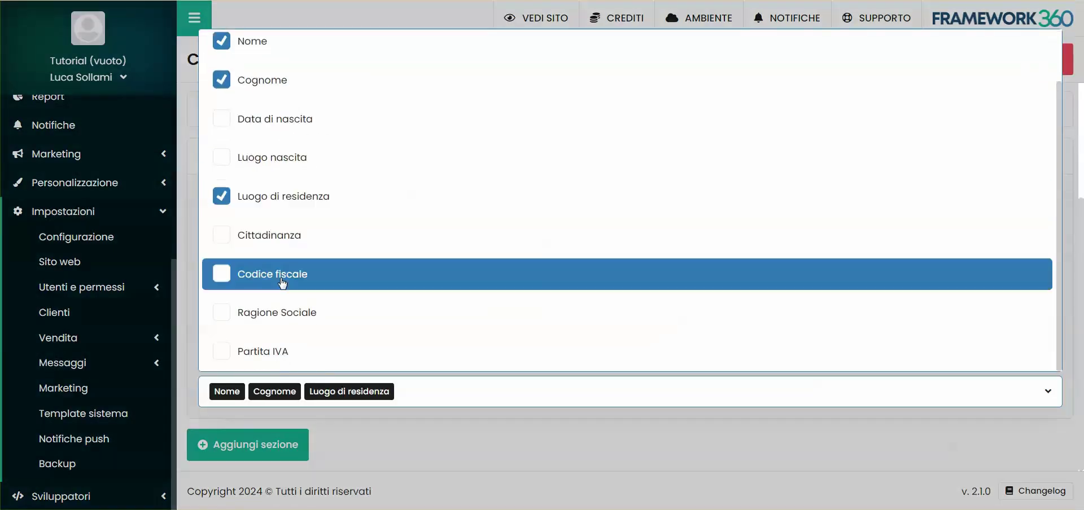
left_click(282, 335)
scroll(283, 310, "down", 1)
left_click(283, 319)
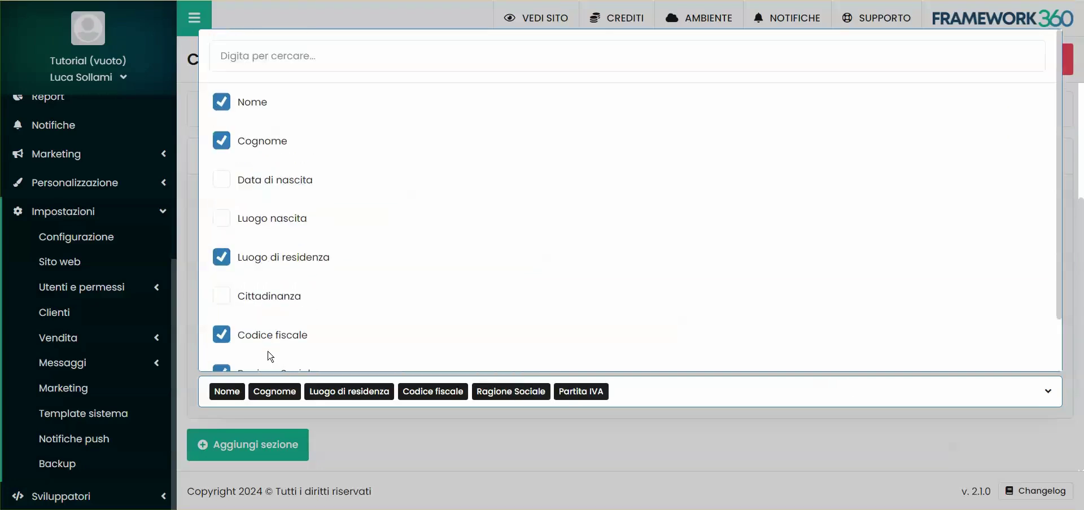
left_click(283, 353)
left_click(480, 422)
Step: Make the Dati cliente section mandatory, save the contract and reload its preview to check it against the PDF
left_click(946, 222)
left_click(962, 65)
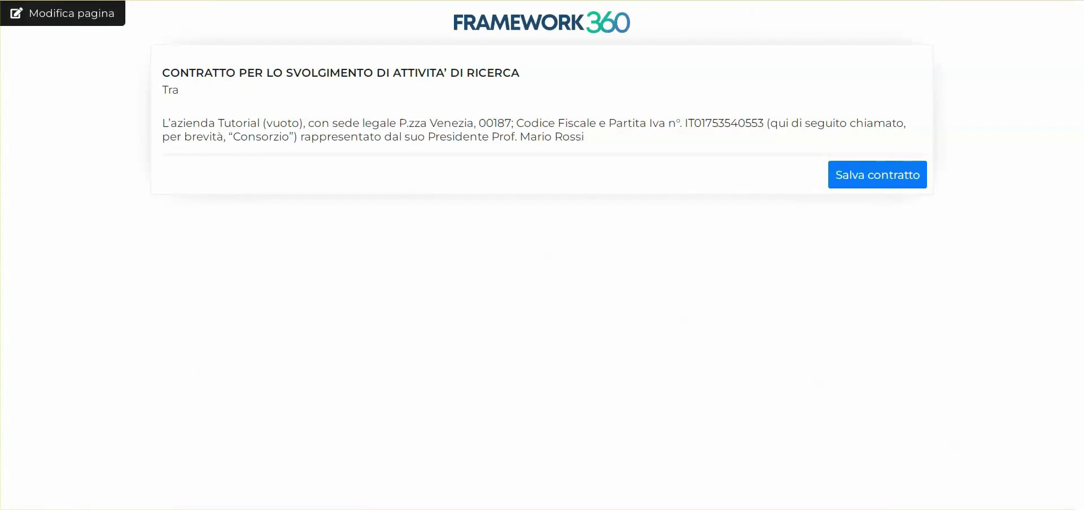
key("F5")
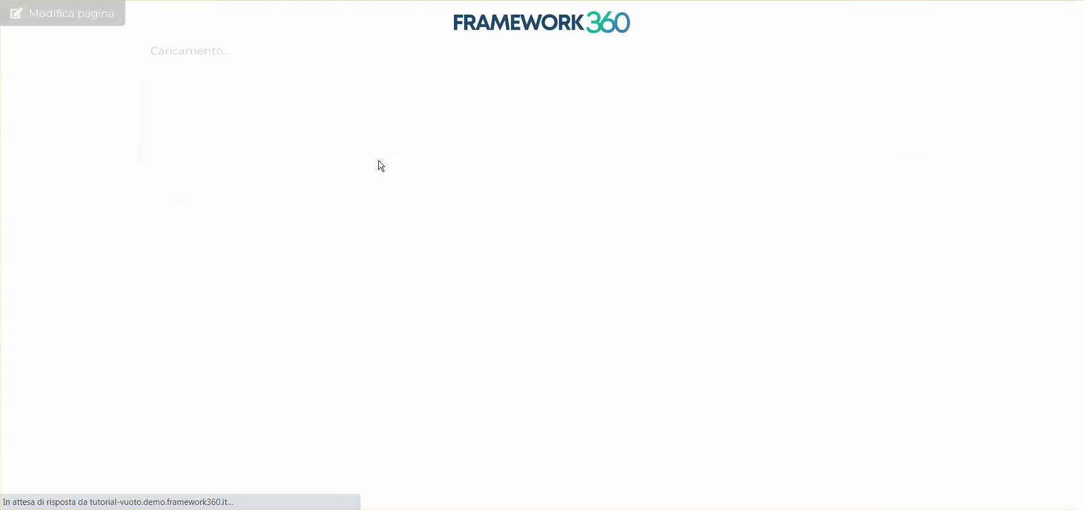
scroll(304, 374, "down", 1)
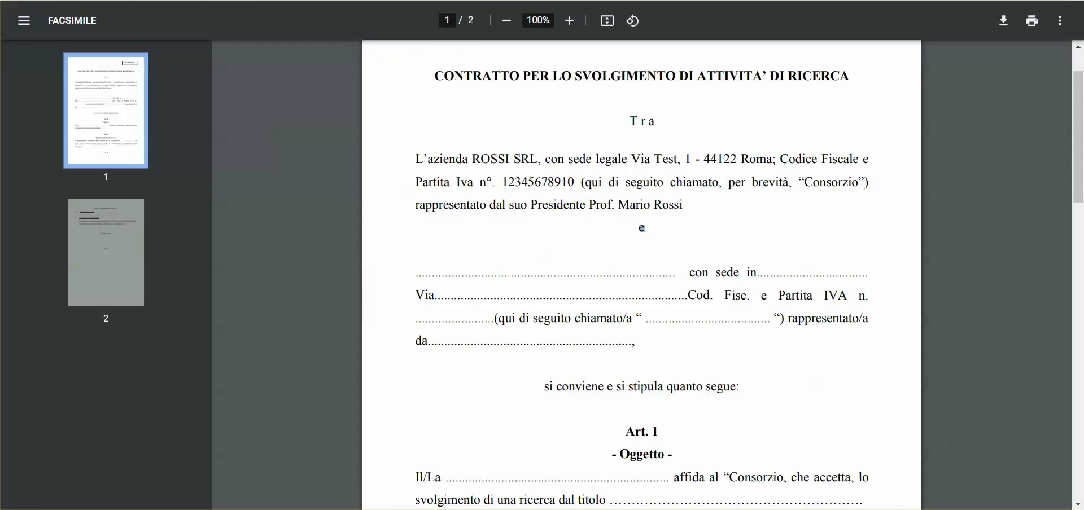
scroll(646, 212, "down", 5)
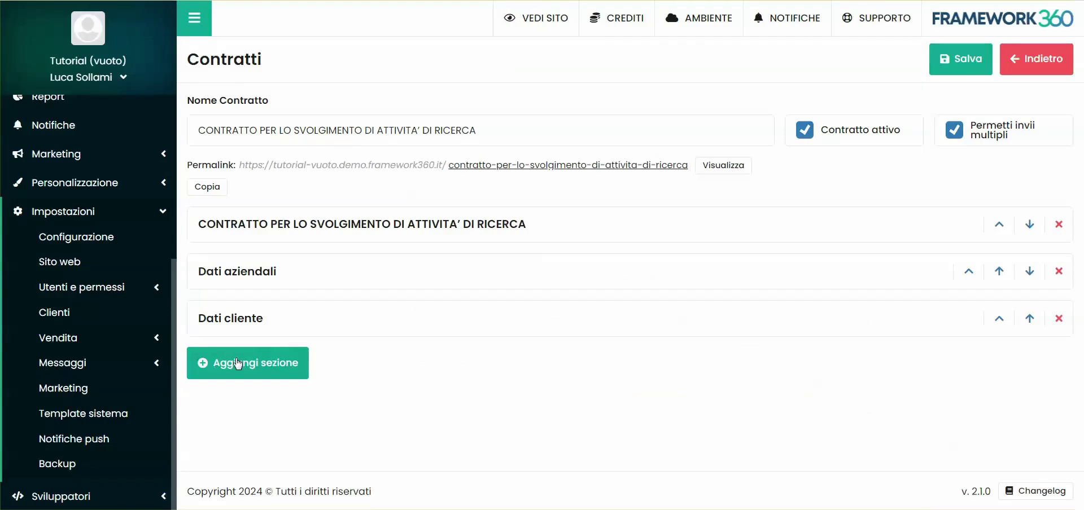
Step: Add a Titolo e testo section titled "si conviene e si stipula quanto segue:", save the contract and check the line in the preview
left_click(238, 365)
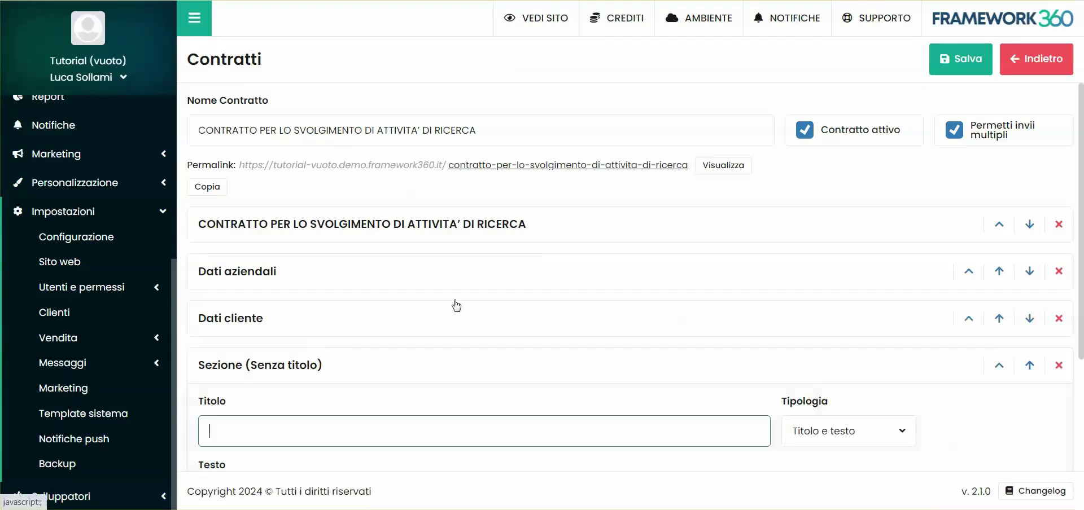
scroll(621, 316, "down", 3)
left_click(811, 277)
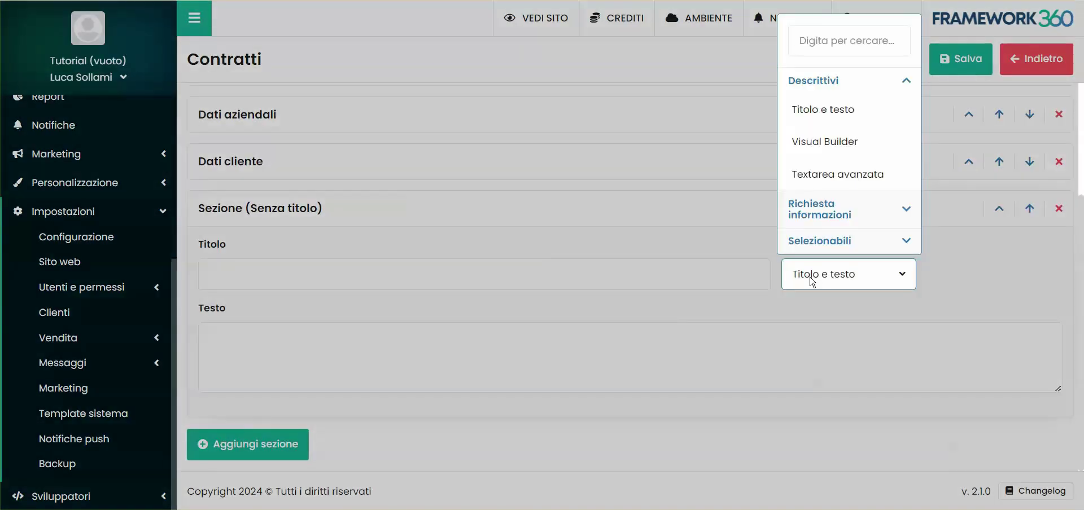
left_click(811, 281)
left_click(328, 270)
type("si conviene e si stipula quanto segue:")
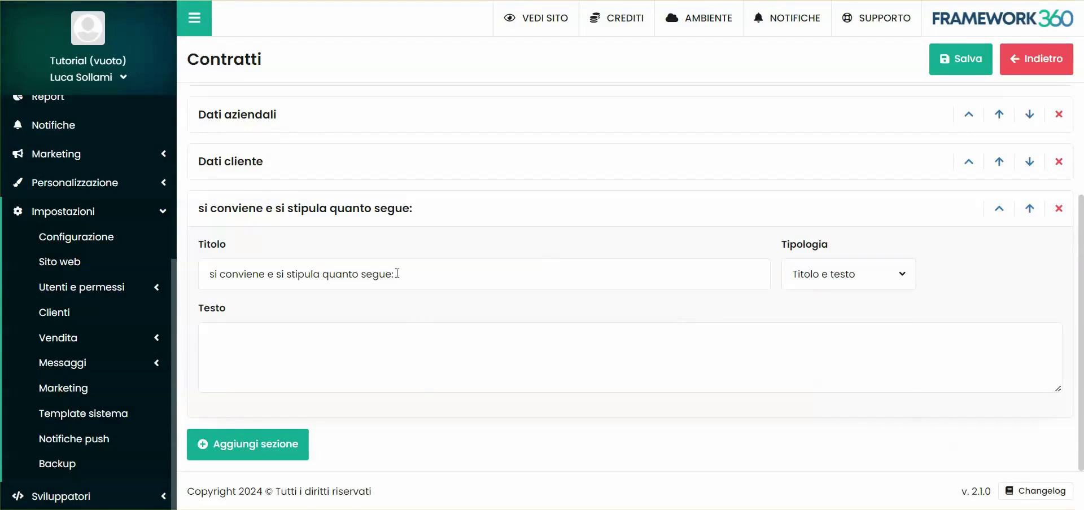
left_click(525, 224)
left_click(967, 60)
left_click_drag(155, 416, 418, 422)
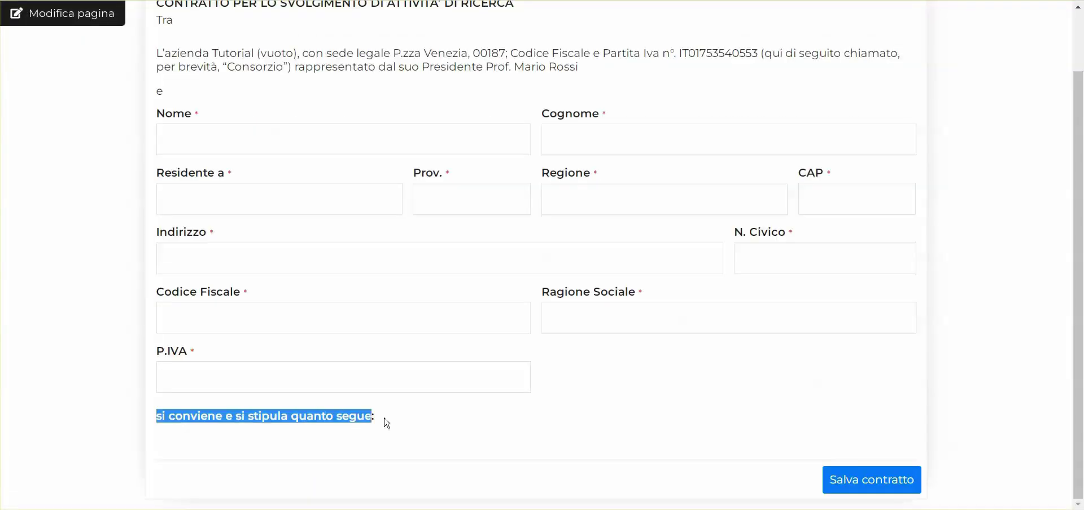
left_click(419, 421)
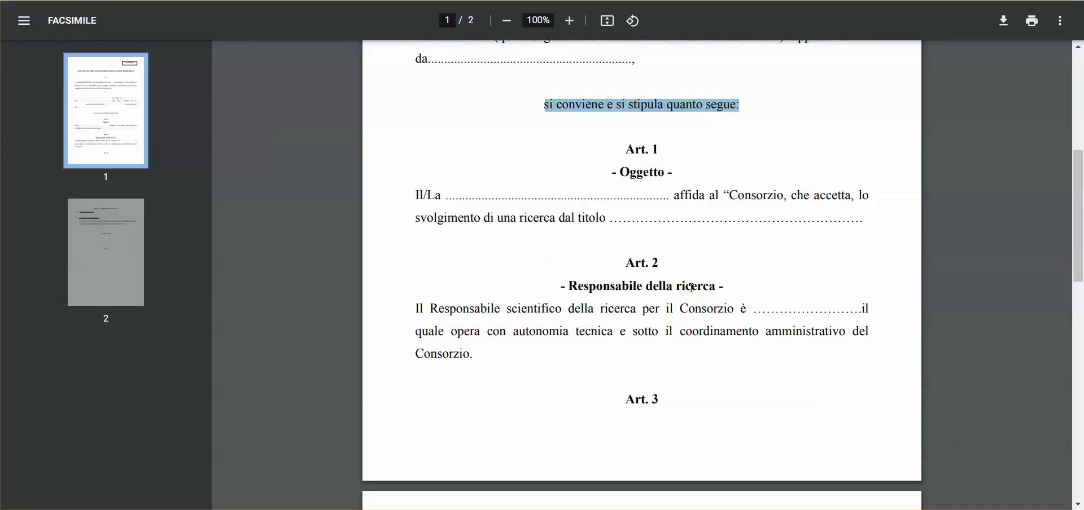
Step: Add a section titled "Art. 1" with the text "- Oggetto -", following the first article of the PDF
scroll(636, 89, "down", 2)
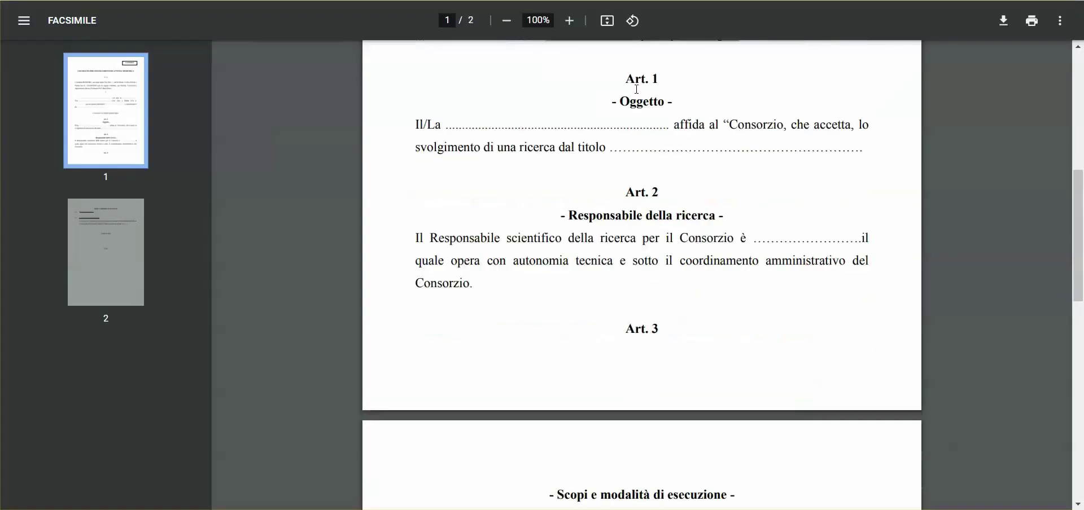
left_click_drag(625, 74, 666, 78)
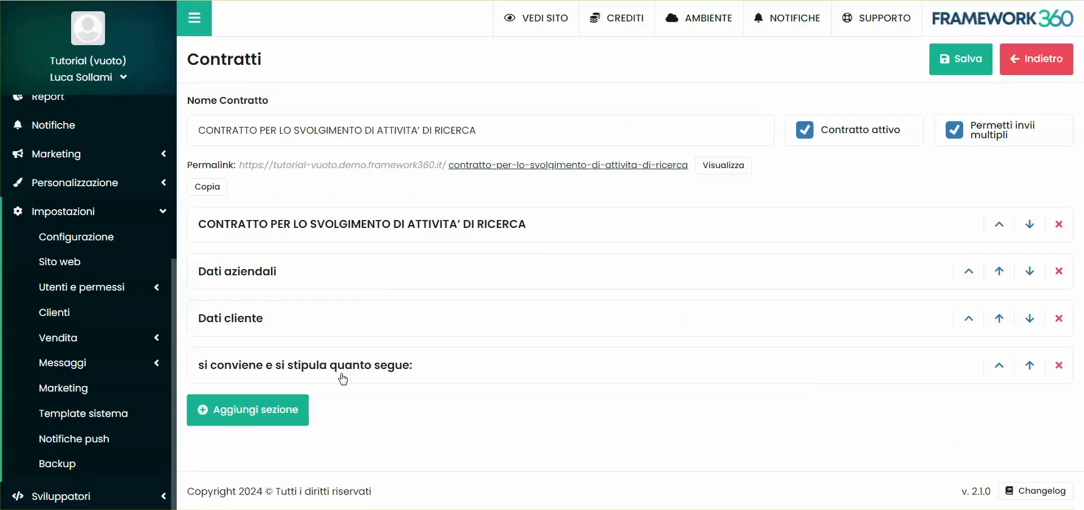
left_click(279, 413)
left_click_drag(270, 274, 195, 275)
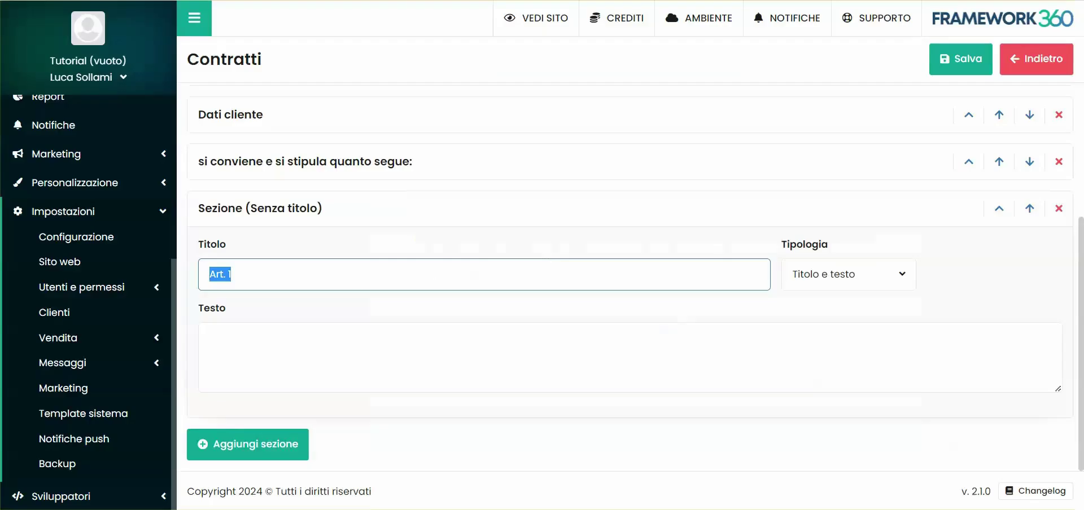
left_click(325, 362)
type("- Oggetto -")
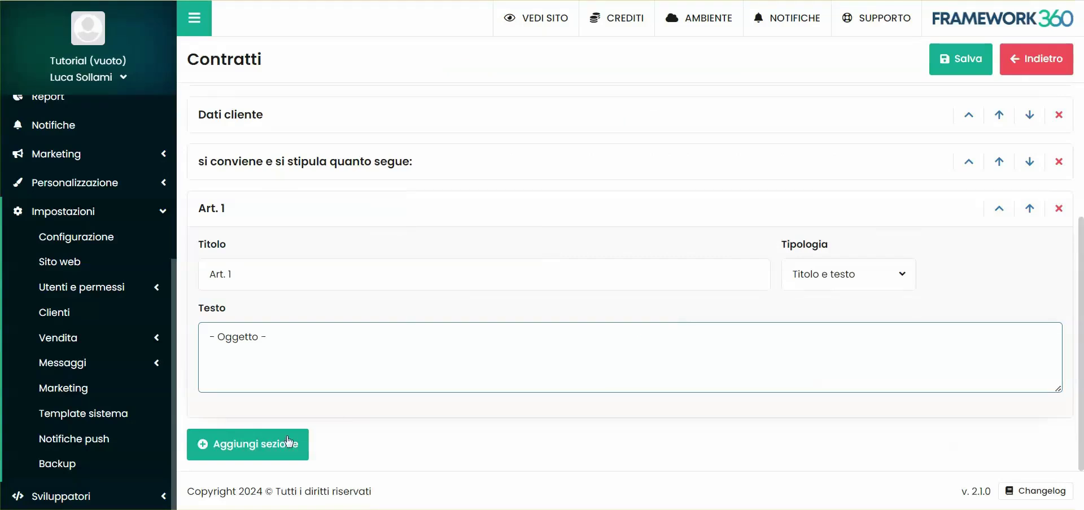
Step: Add a mandatory section of type Campi personalizzati and title it "Il/La" from the PDF's Art. 1
left_click(288, 441)
left_click(835, 275)
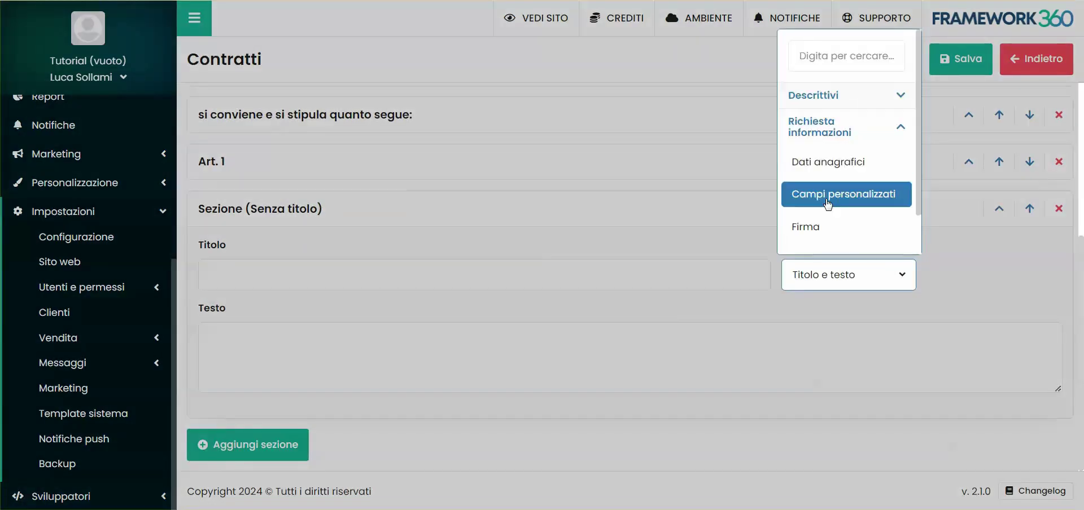
left_click(828, 194)
scroll(350, 319, "down", 2)
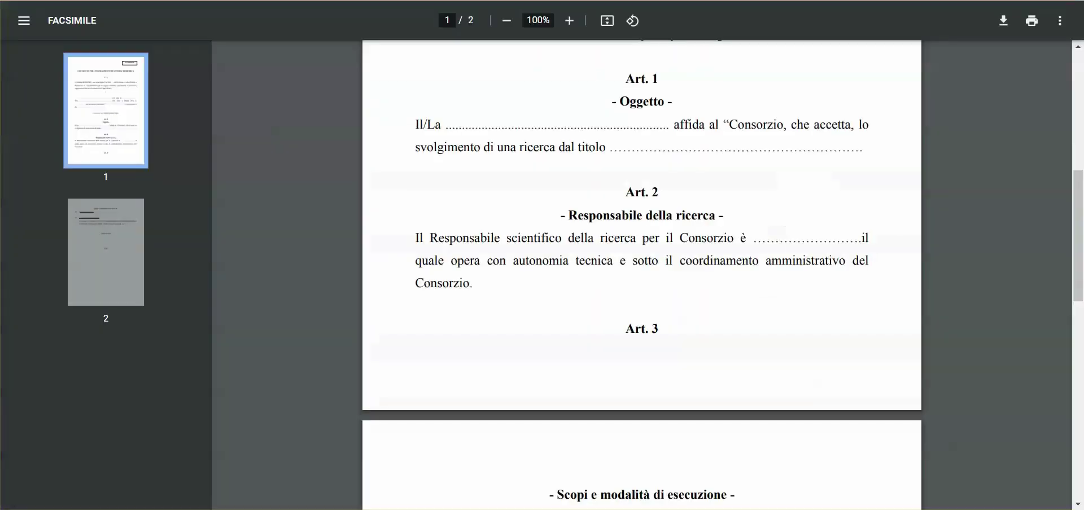
left_click_drag(416, 125, 442, 128)
Step: Create the custom field "Tuo ruolo aziendale" in the Il/La section and save the contract
left_click(290, 380)
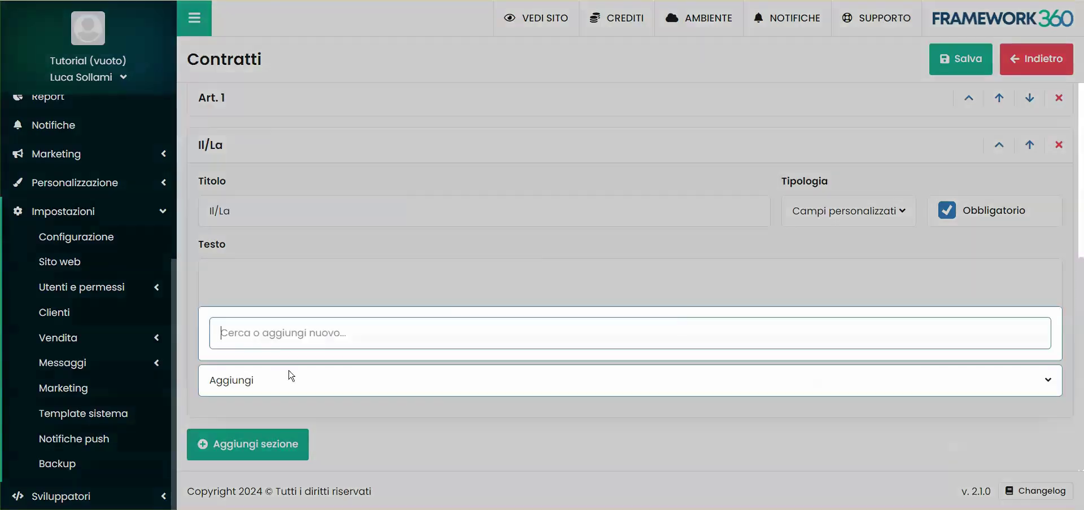
type("Tuo")
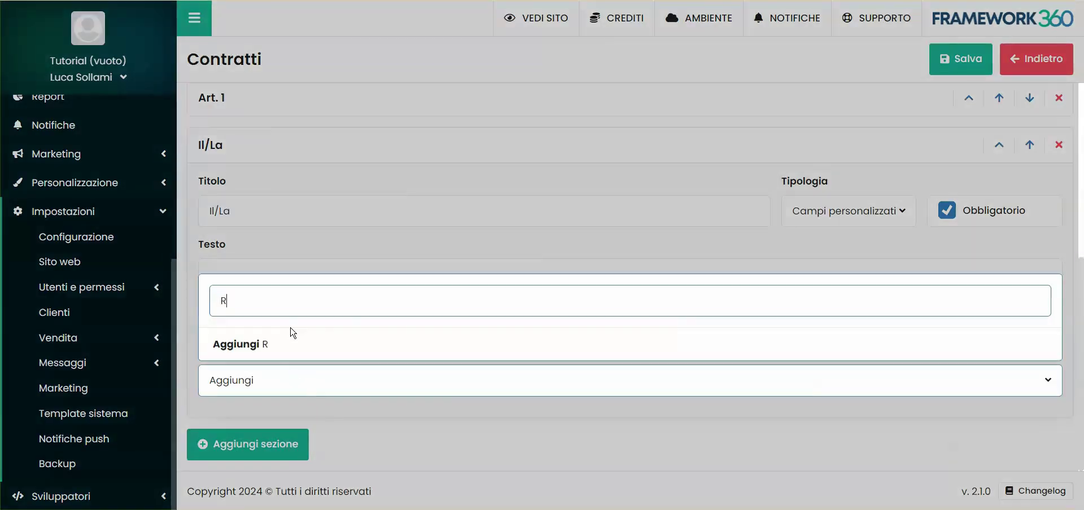
type(" ruolo aziendale")
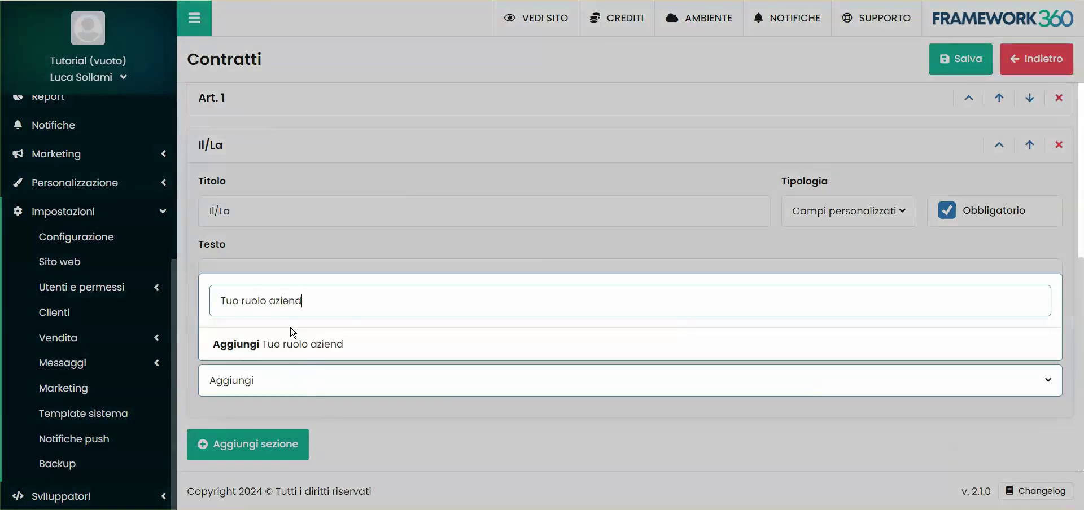
left_click(308, 345)
left_click(429, 427)
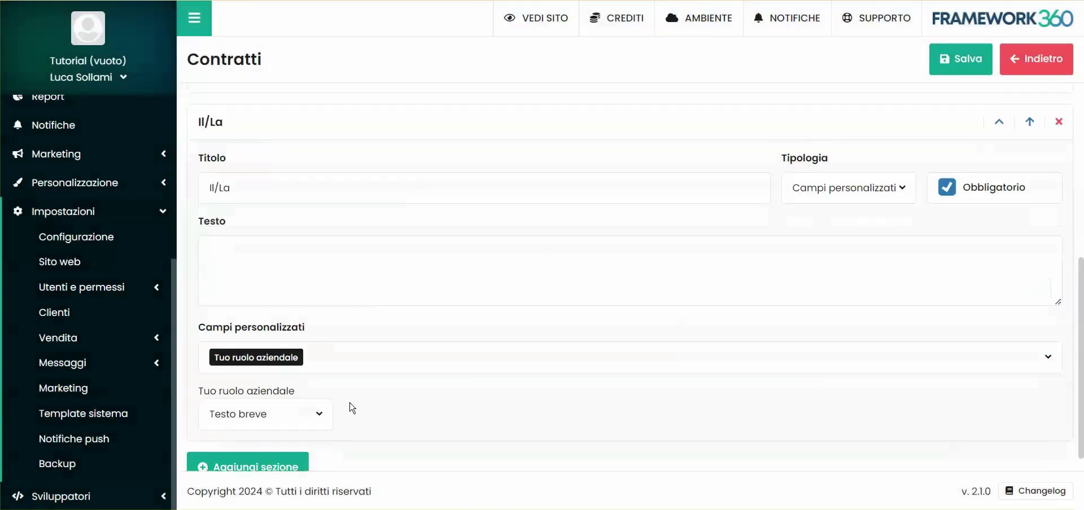
left_click(954, 61)
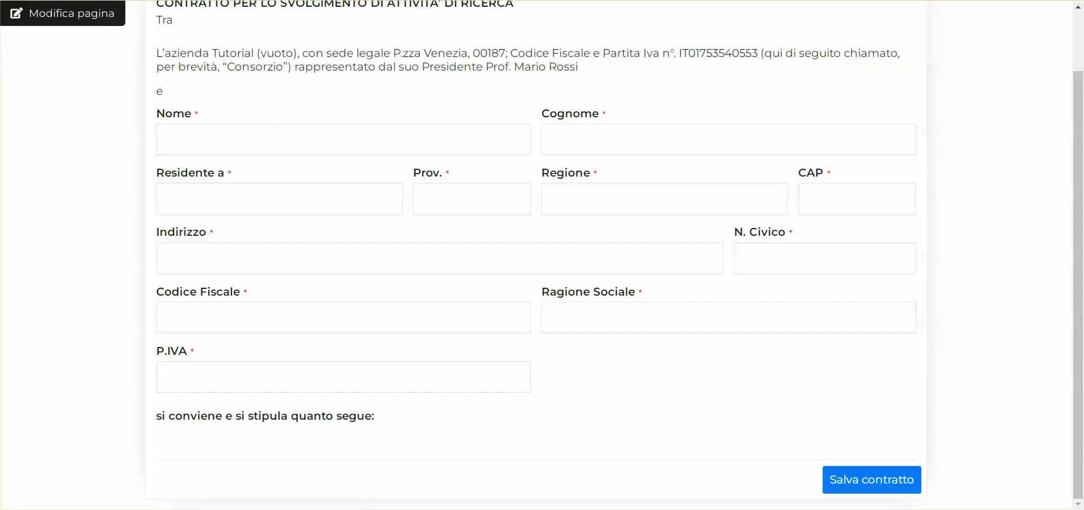
Step: Check the Art. 1 heading and the Tuo ruolo aziendale field in the refreshed contract preview
scroll(467, 249, "up", 1)
scroll(459, 266, "down", 3)
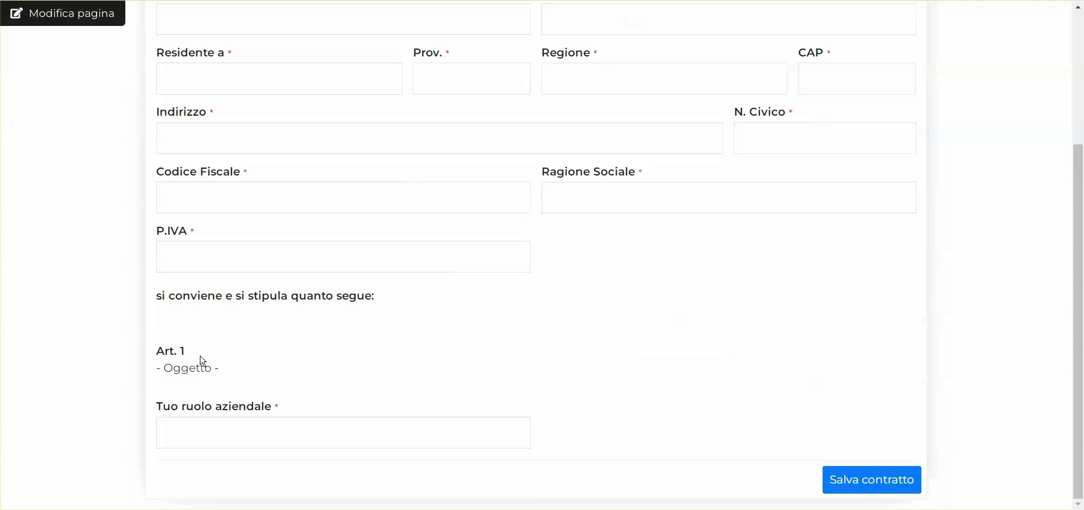
left_click_drag(168, 412, 309, 402)
left_click(273, 429)
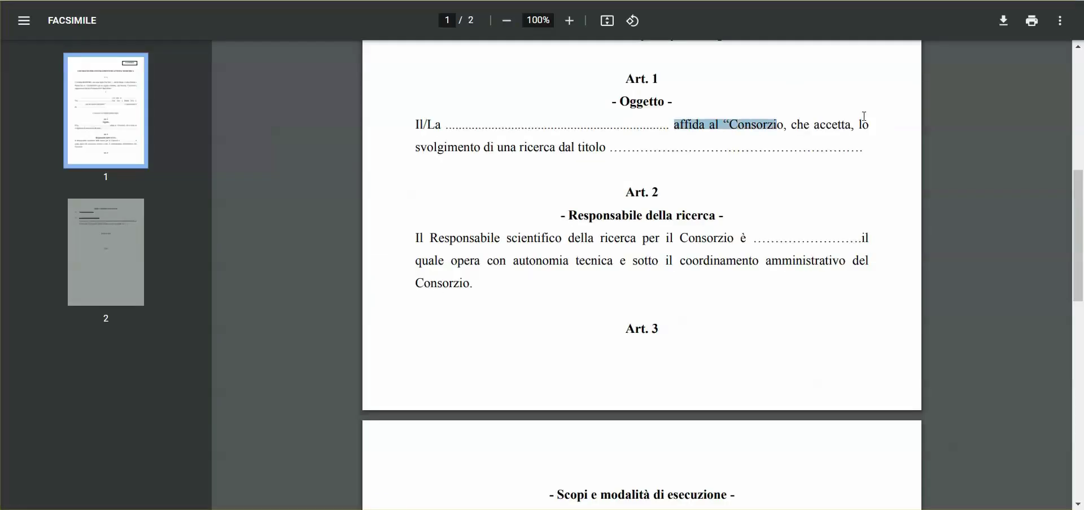
Step: Add a section titled with the PDF phrase "affida al “Consorzio, che accetta, lo svolgimento di una ricerca dal titolo"
left_click_drag(786, 126, 825, 126)
left_click_drag(749, 139, 608, 141)
key("ctrl+c")
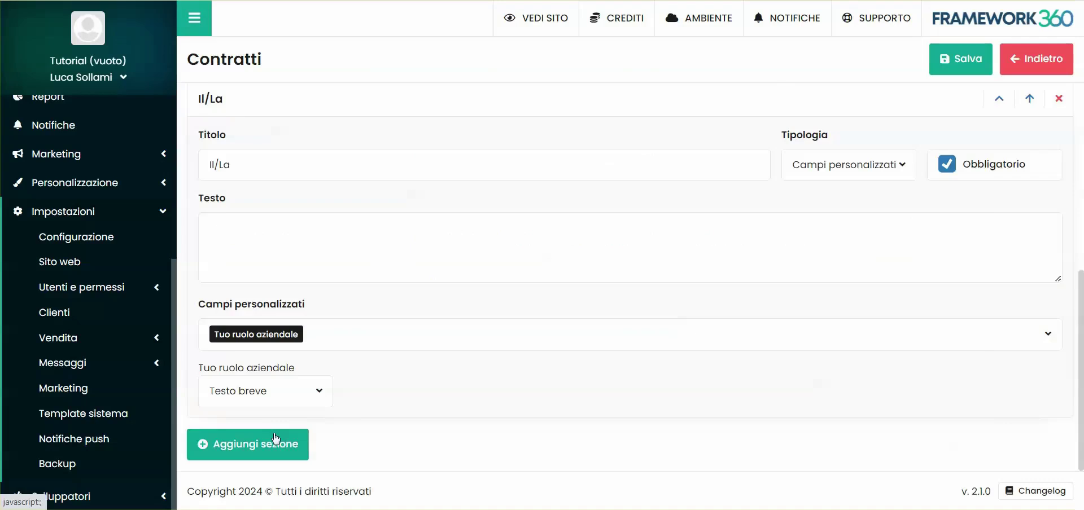
left_click(283, 447)
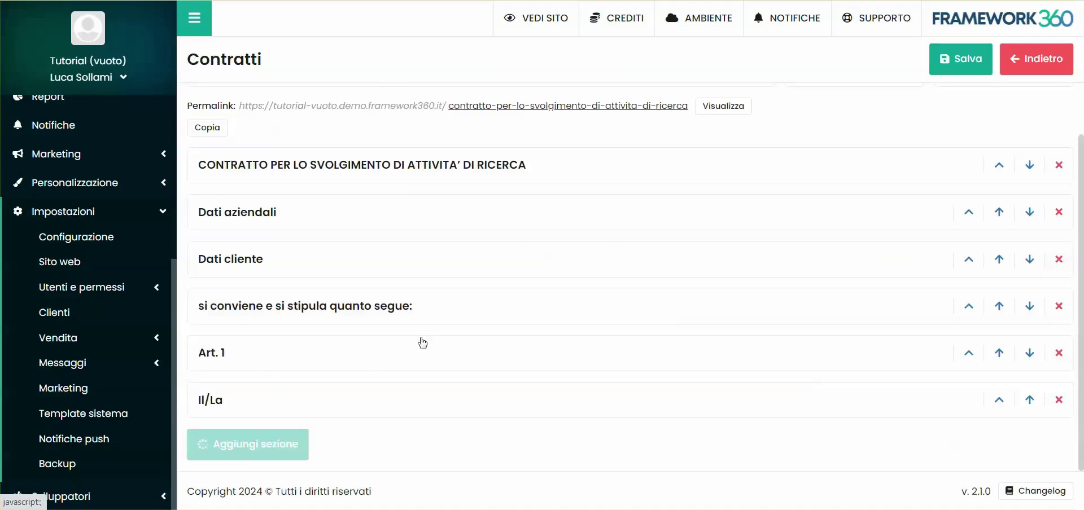
left_click(448, 356)
left_click(295, 280)
key("ctrl+v")
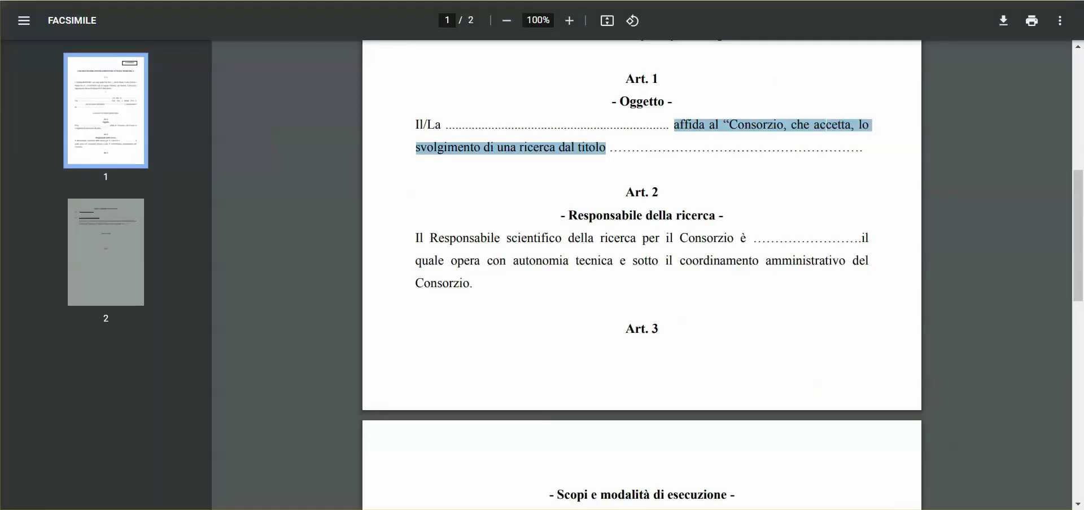
Step: Add a mandatory section of type Campi personalizzati titled "Titolo ricerca" for the PDF's research title blank
left_click(699, 181)
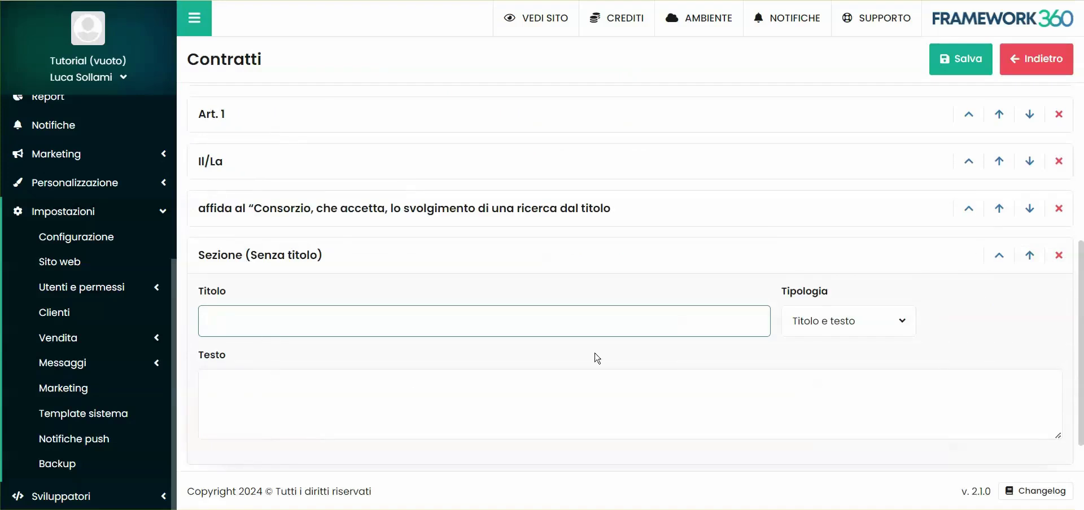
left_click(799, 332)
left_click(798, 345)
left_click(947, 321)
left_click(621, 324)
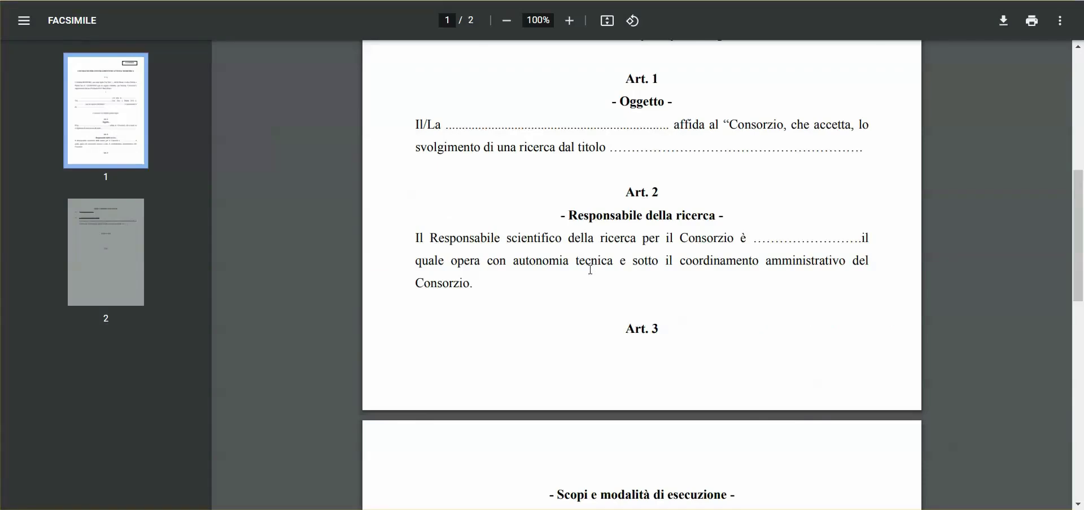
Step: Add a title-and-text section named "Art. 2" with the PDF text "- Responsabile della ricerca -"
scroll(612, 132, "down", 1)
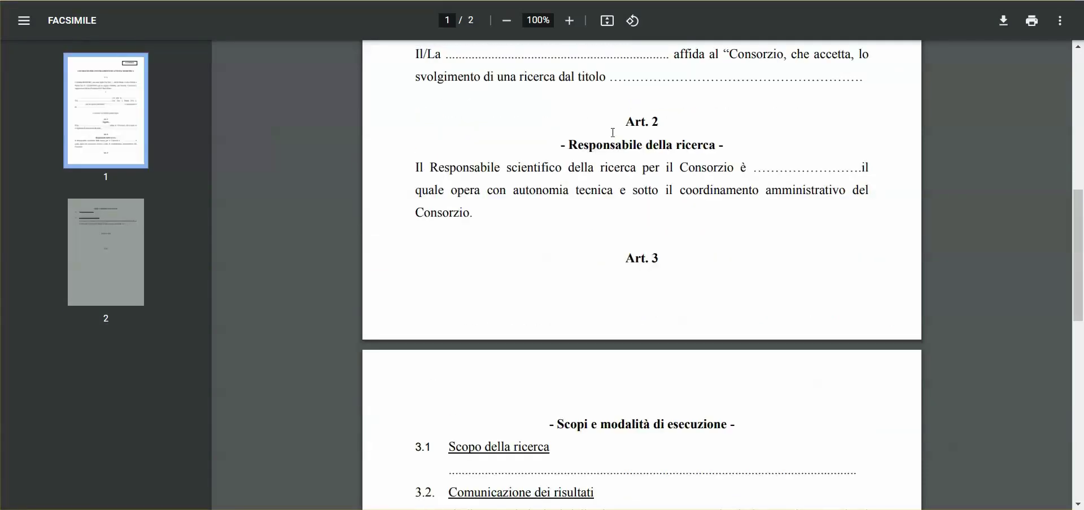
left_click_drag(681, 127, 681, 127)
key("ctrl+c")
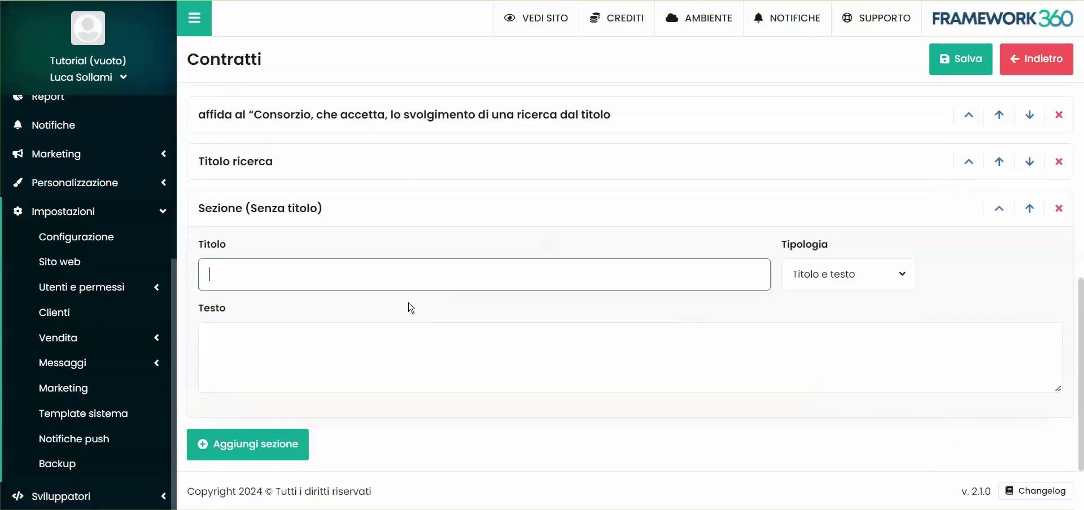
key("ctrl+v")
left_click_drag(312, 277, 175, 284)
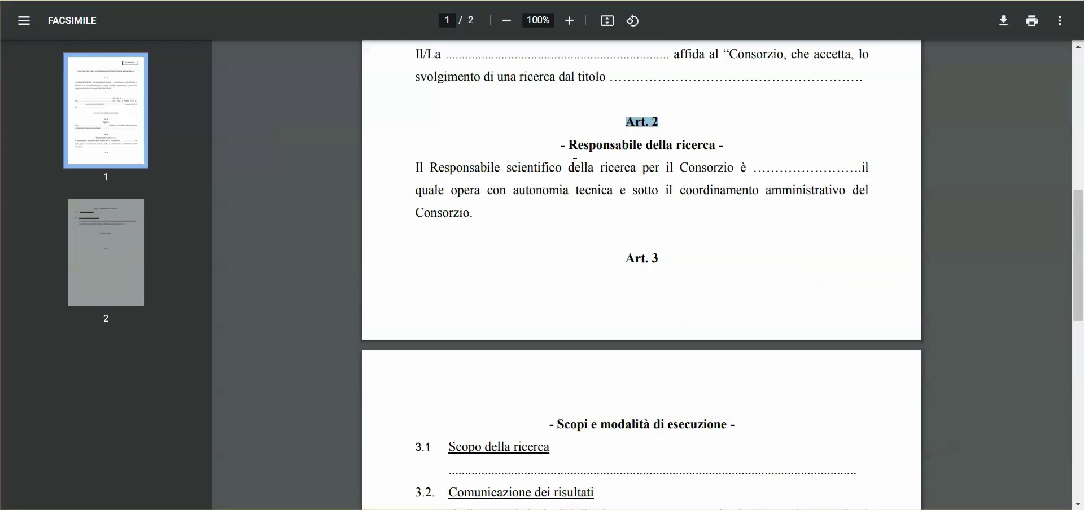
left_click_drag(575, 154, 736, 144)
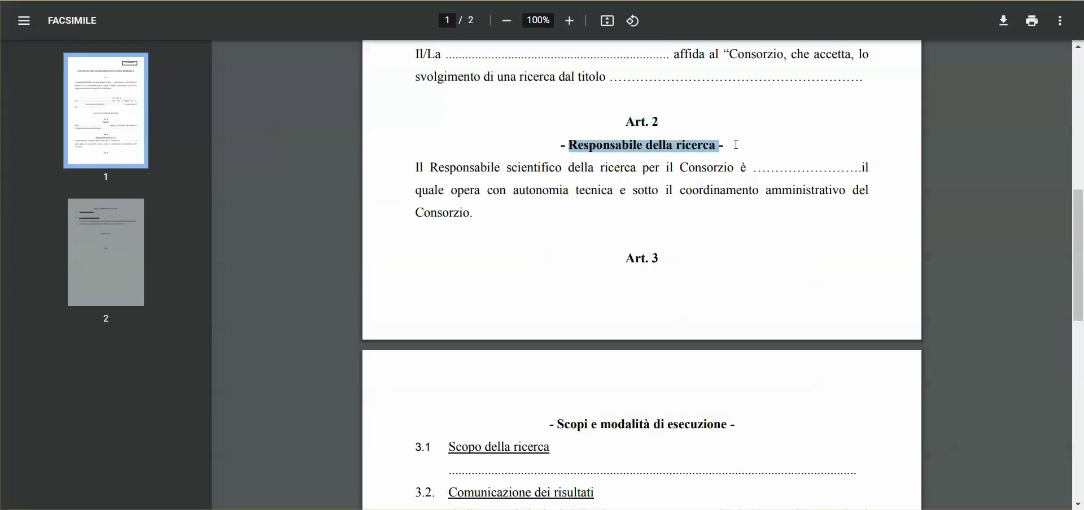
key("ctrl+c")
key("ctrl+v")
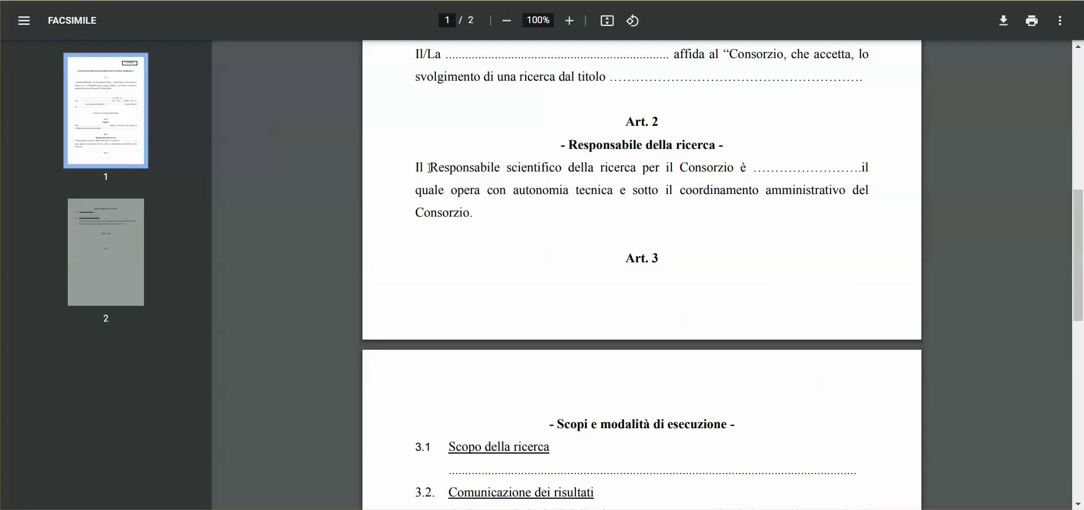
Step: Add a mandatory Campi personalizzati section "Responsabile scientifico" with the PDF text "Il Responsabile scientifico della ricerca per il Consorzio è"
left_click_drag(416, 168, 751, 169)
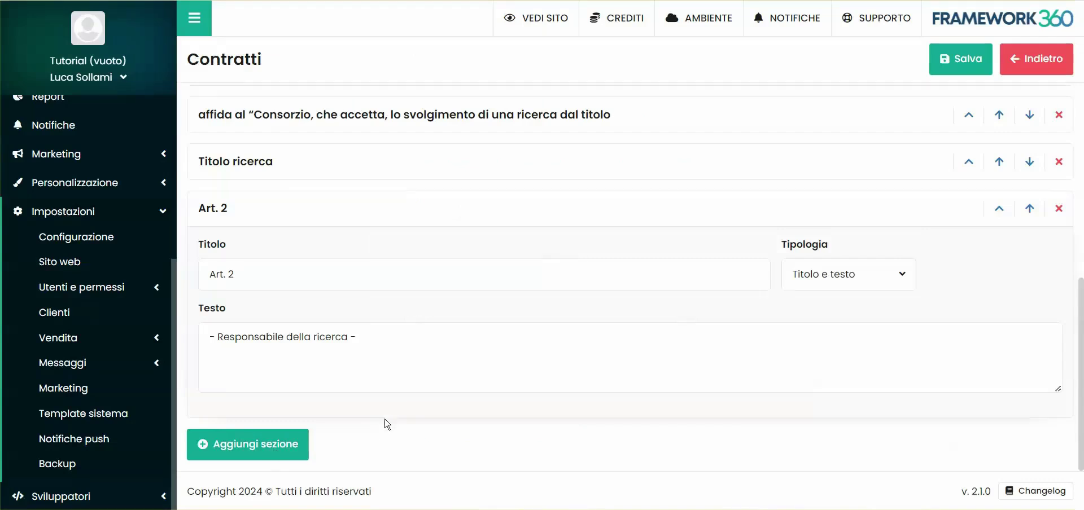
left_click(241, 445)
left_click(902, 275)
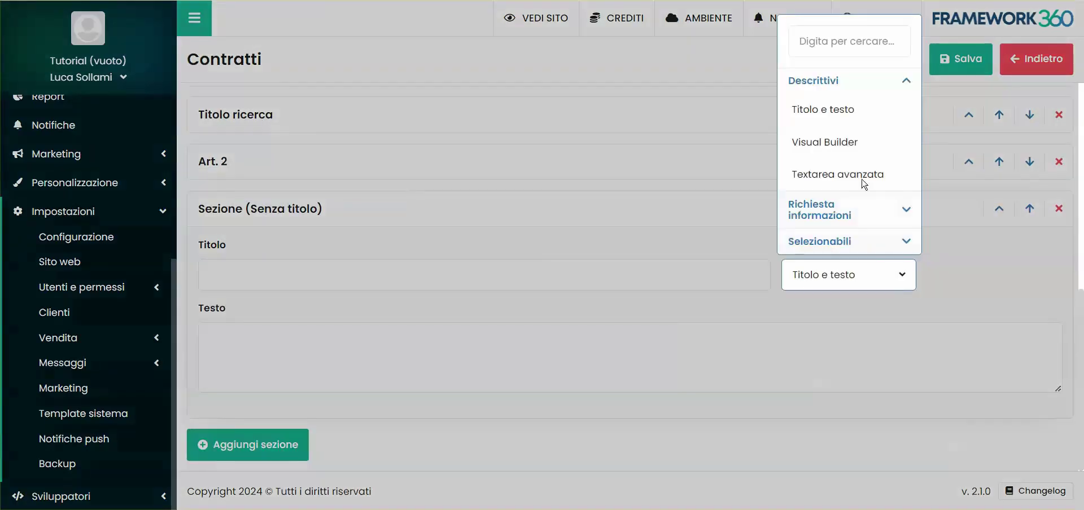
left_click(815, 204)
left_click(270, 282)
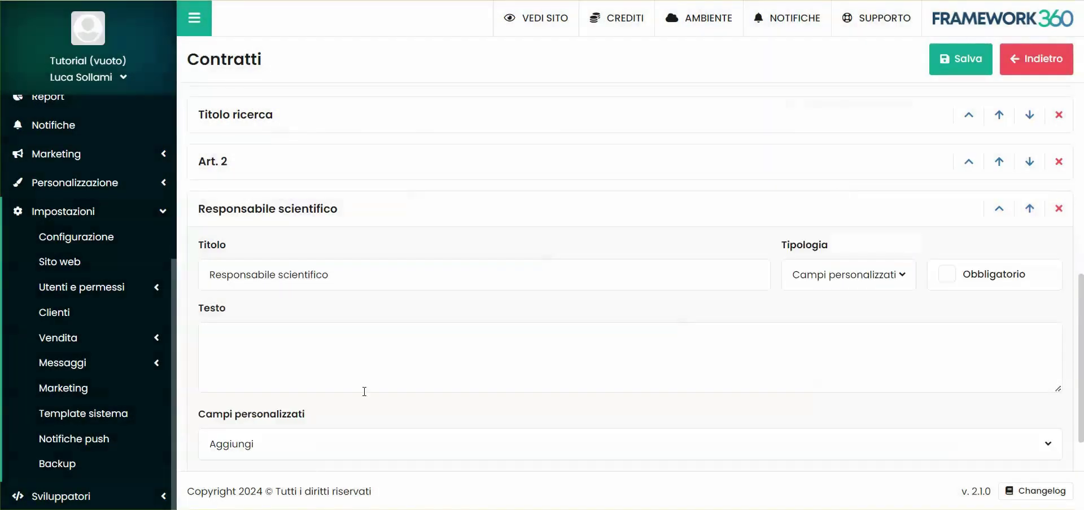
left_click(365, 361)
key("ctrl+v")
scroll(364, 362, "down", 1)
left_click(947, 211)
Step: Create the custom field "Nome responsabile" in the Responsabile scientifico section
left_click(283, 380)
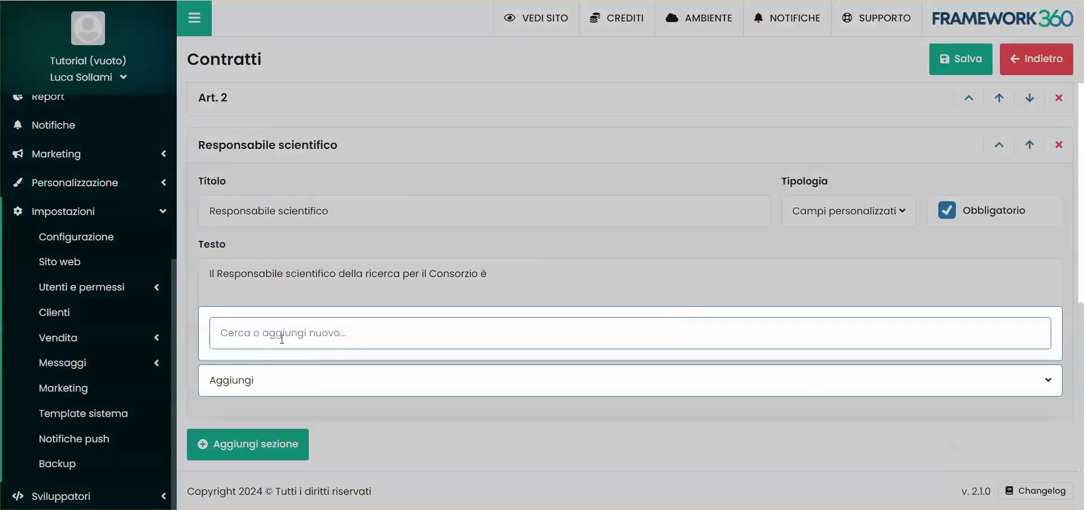
type("Nome responsabile")
key("Return")
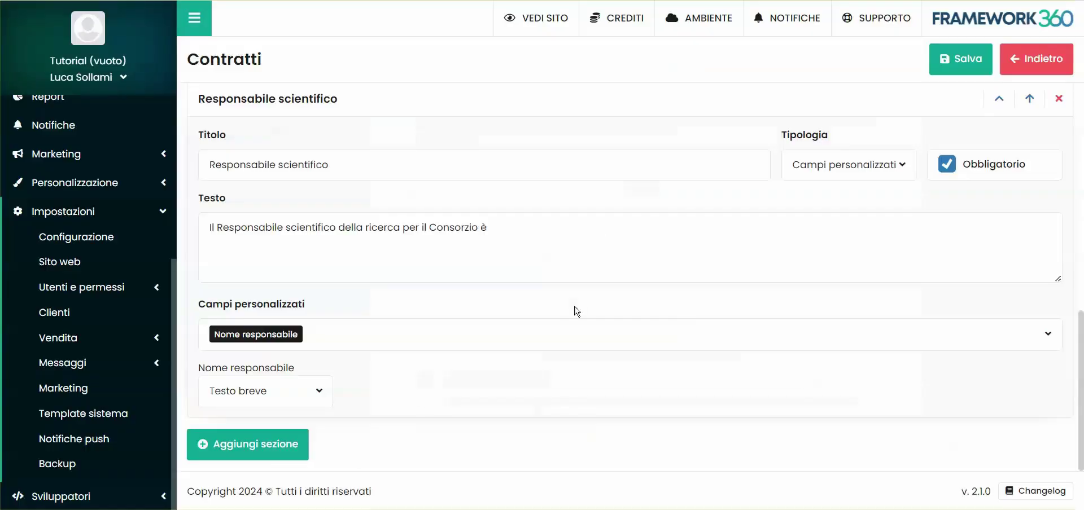
Step: Add an untitled text section reading "il quale opera con autonomia tecnica e sotto il coordinamento amministrativo del Consorzio." on one line and save the contract
left_click(304, 444)
left_click(524, 368)
key("ctrl+v")
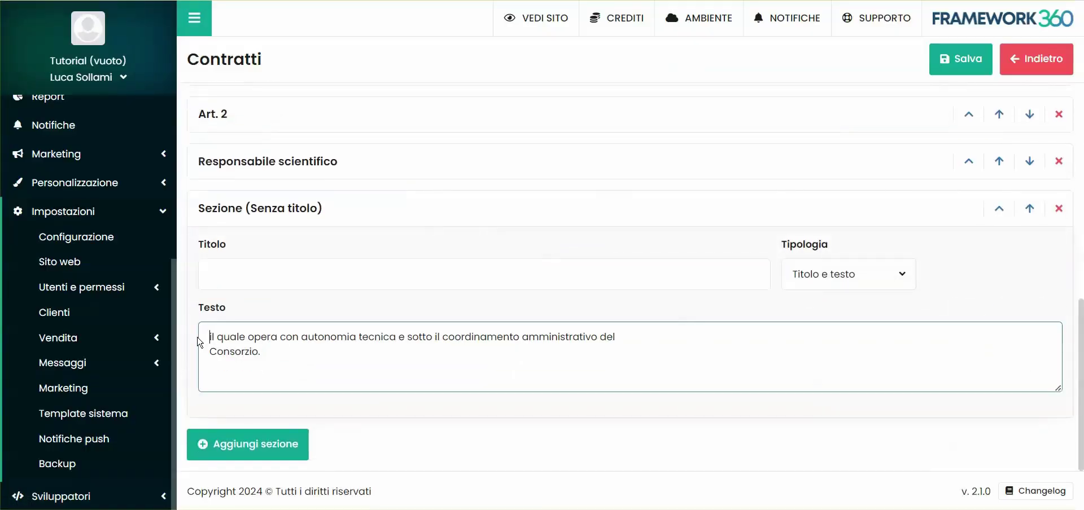
left_click(260, 316)
left_click(212, 352)
key("BackSpace")
left_click(960, 58)
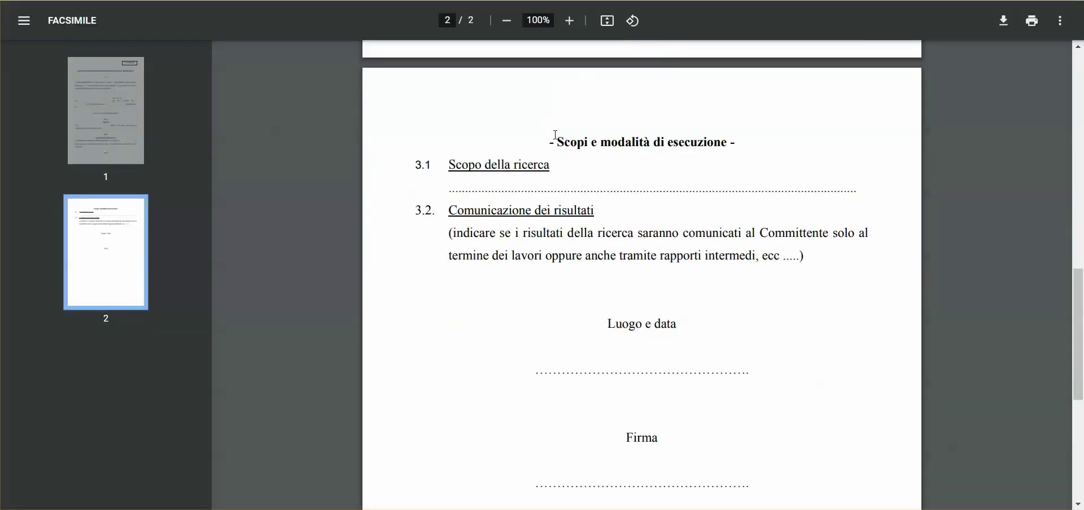
Step: Add a section titled "Art. 3" with the PDF text "- Scopi e modalità di esecuzione -"
scroll(556, 135, "up", 4)
left_click_drag(624, 179, 661, 186)
left_click_drag(557, 213, 743, 218)
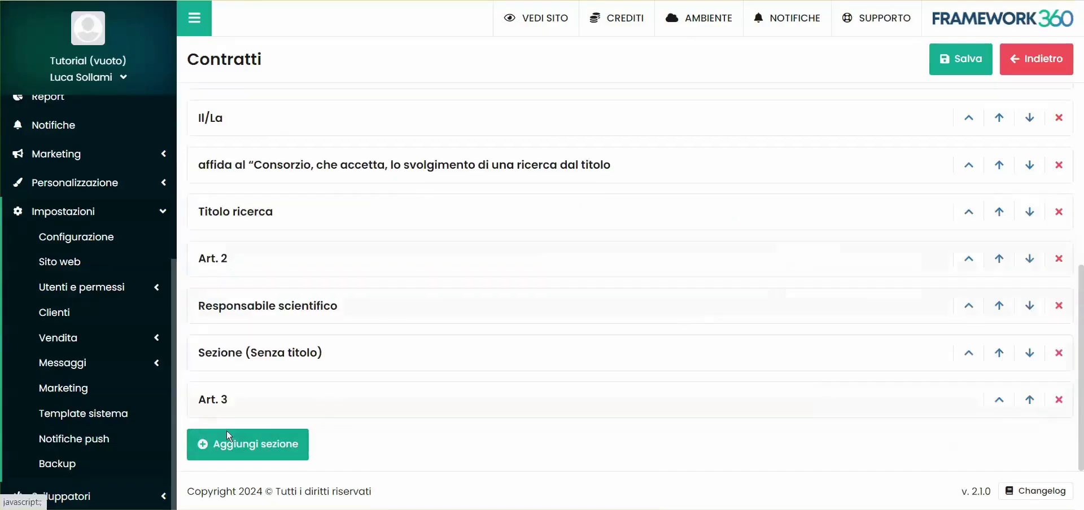
Step: Add a section titled "Scopo della ricerca" and set its type to Campi personalizzati
left_click(237, 443)
left_click_drag(449, 236, 552, 244)
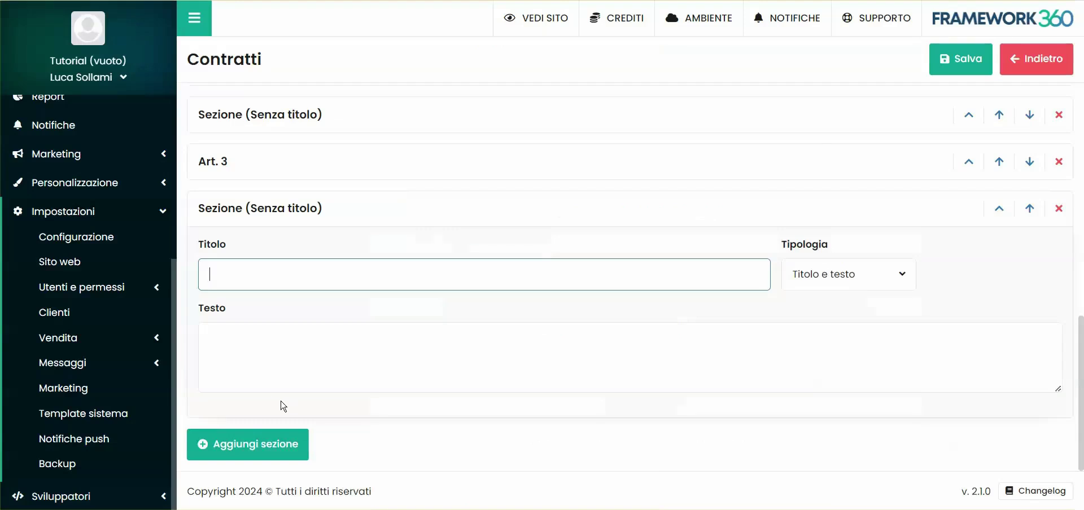
type("Scopo della ricerca")
left_click(361, 378)
left_click(806, 276)
left_click(833, 210)
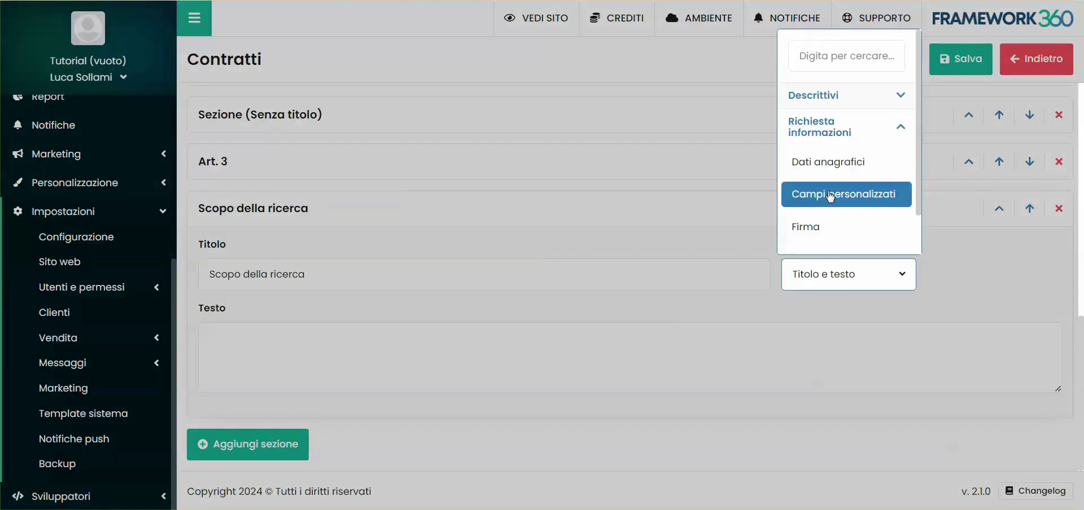
left_click(830, 194)
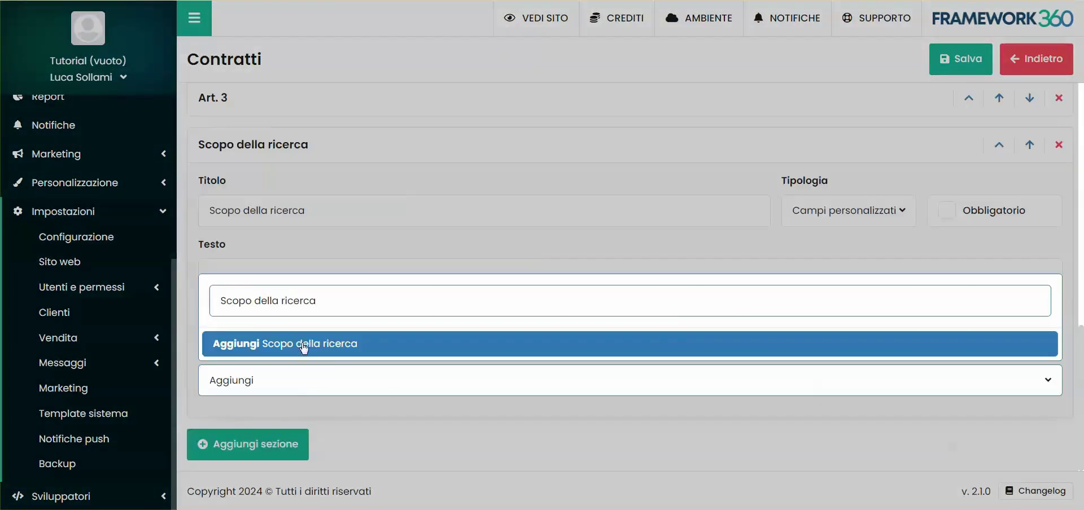
Step: Create the custom field "Scopo della ricerca" in that section and set its type to Testo lungo
left_click(301, 344)
scroll(458, 417, "down", 1)
left_click(330, 398)
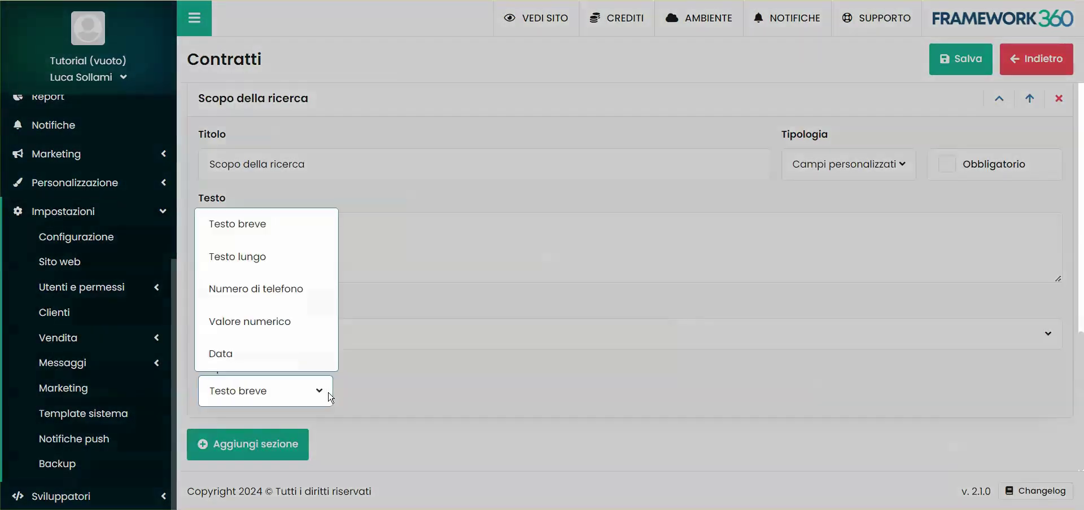
left_click(267, 257)
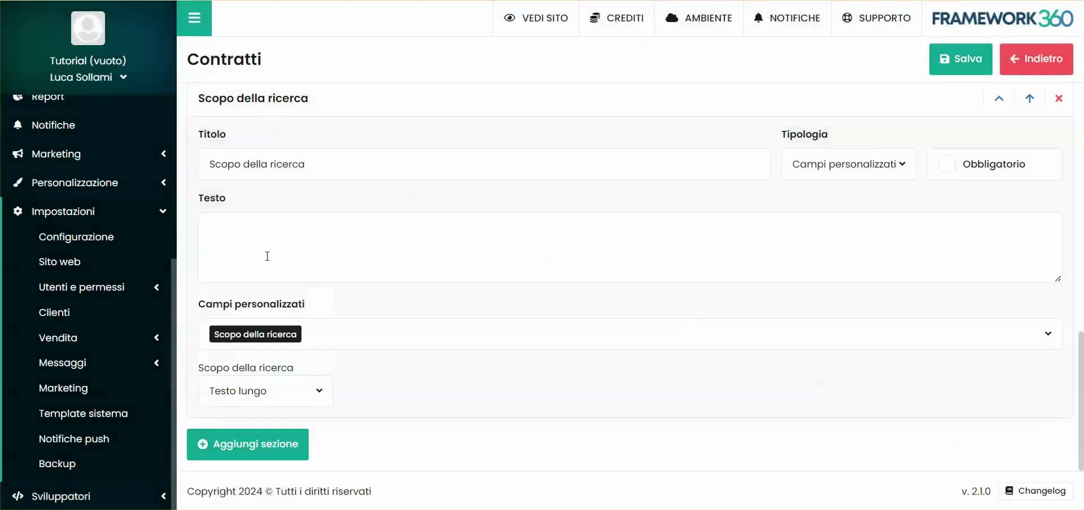
left_click(297, 406)
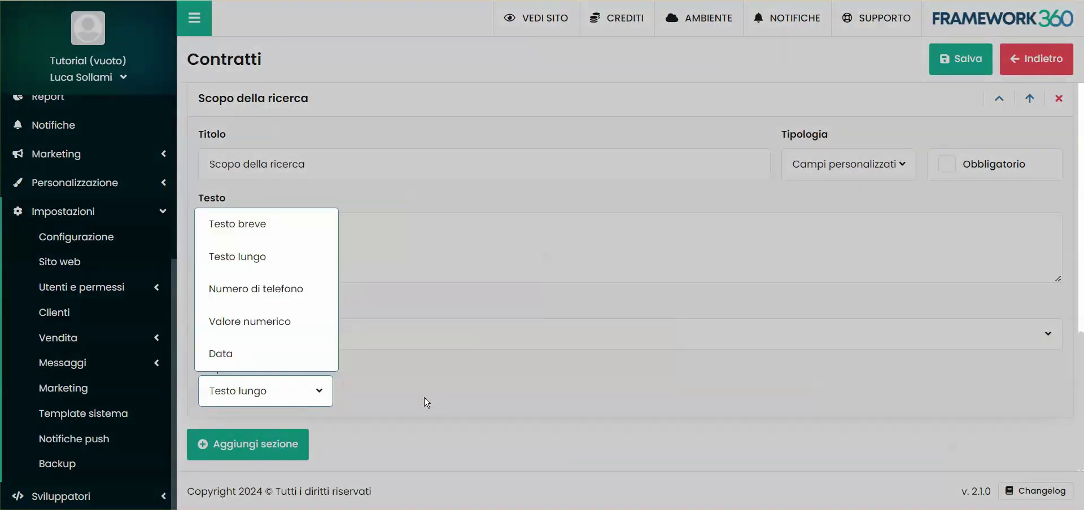
left_click(402, 406)
Step: Make the Scopo della ricerca section mandatory, save the contract and check the field in the preview
left_click(954, 65)
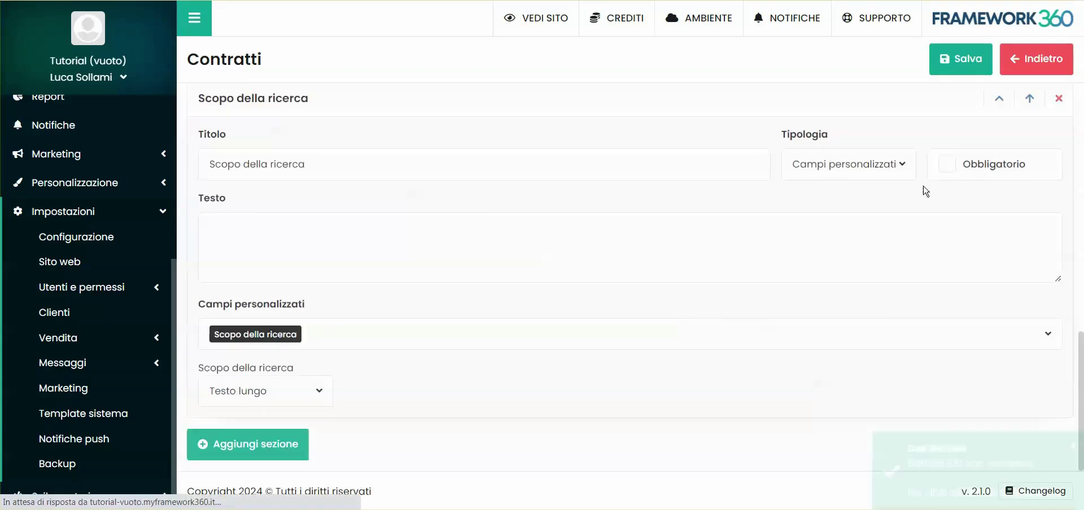
left_click(976, 165)
left_click(945, 68)
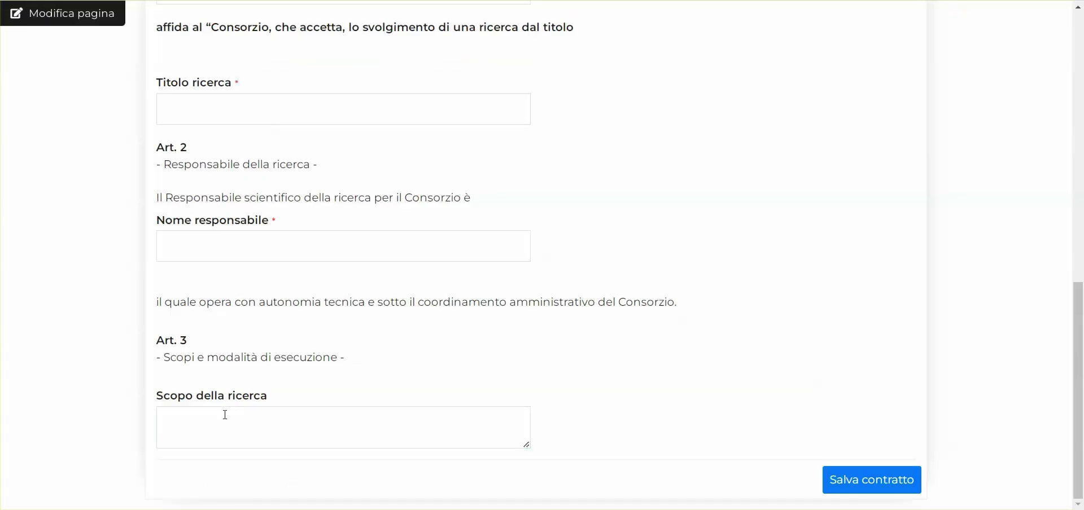
left_click(310, 442)
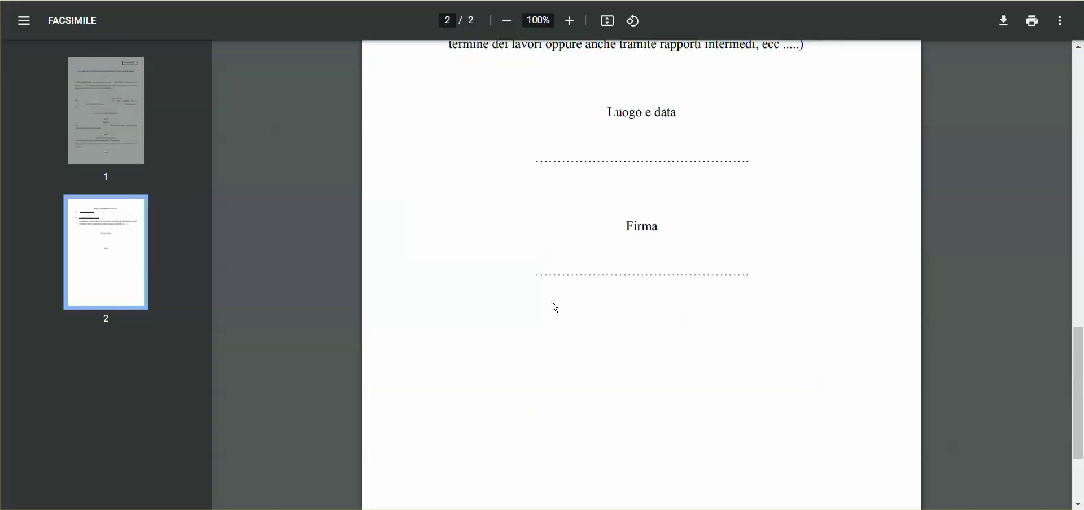
Step: Add a section of type Textarea avanzata titled "Comunicazione dei risultati", copied from point 3.2 of the PDF
scroll(554, 307, "up", 2)
left_click_drag(454, 139, 621, 139)
key("ctrl+c")
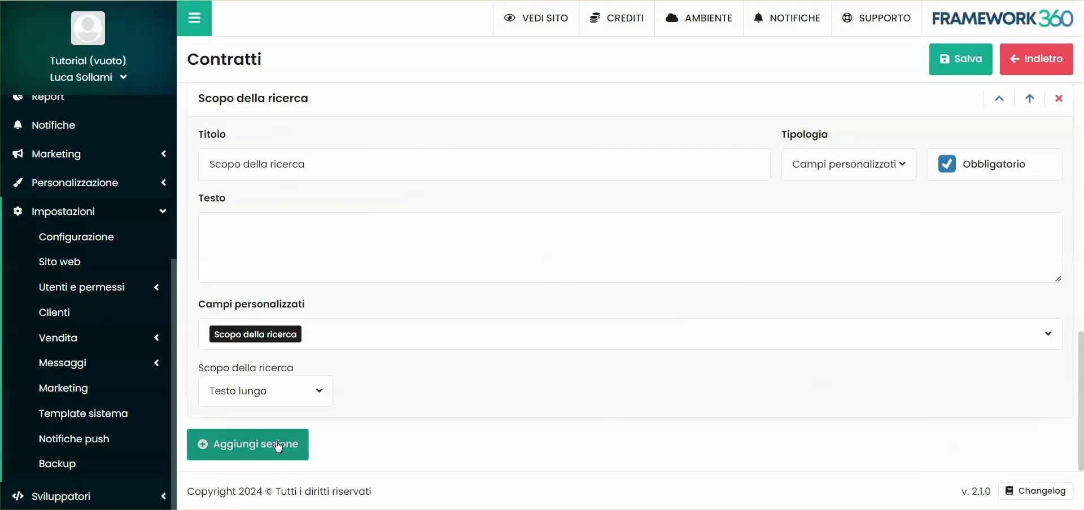
left_click(254, 444)
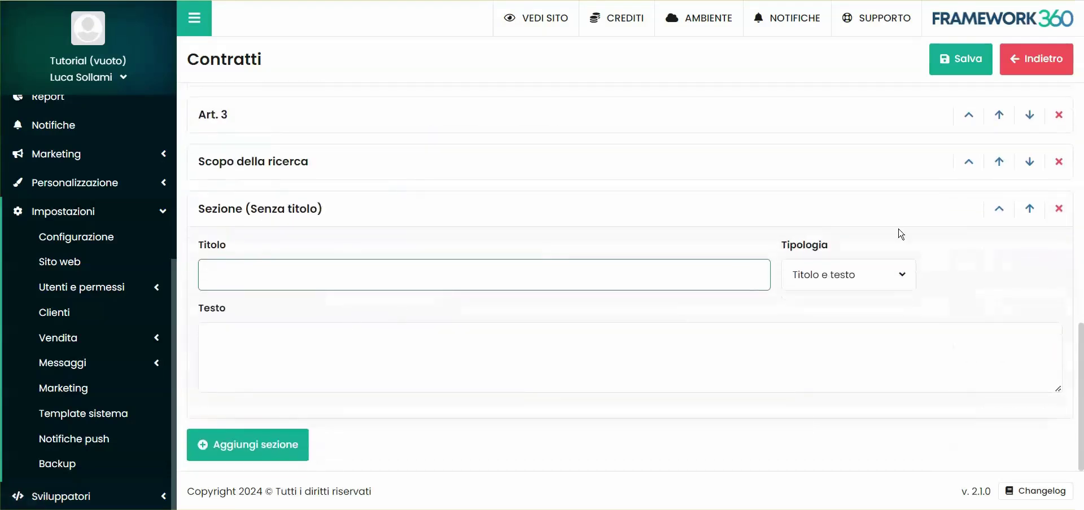
left_click(817, 277)
left_click(834, 175)
scroll(320, 334, "down", 5)
scroll(317, 319, "up", 3)
left_click(269, 128)
key("ctrl+v")
left_click_drag(359, 138, 183, 127)
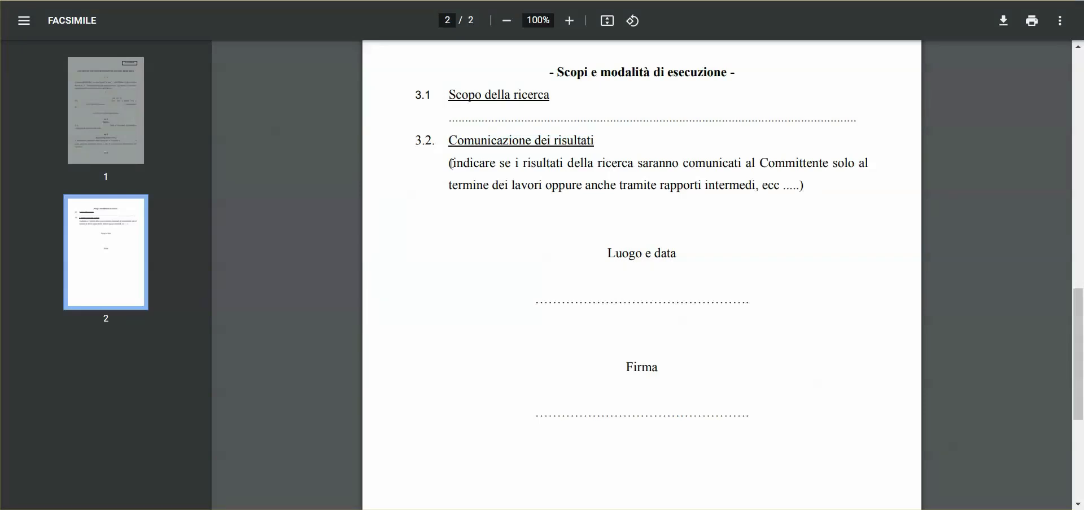
Step: Fill the advanced text area with the PDF's parenthesised note under Comunicazione dei risultati and save the contract
left_click_drag(449, 163, 852, 205)
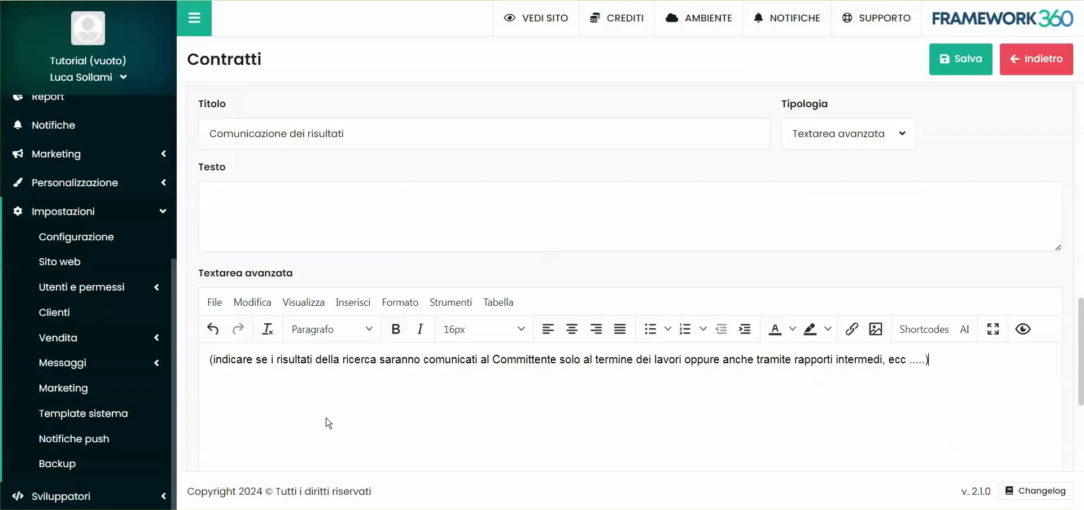
scroll(564, 395, "down", 5)
key("ctrl+s")
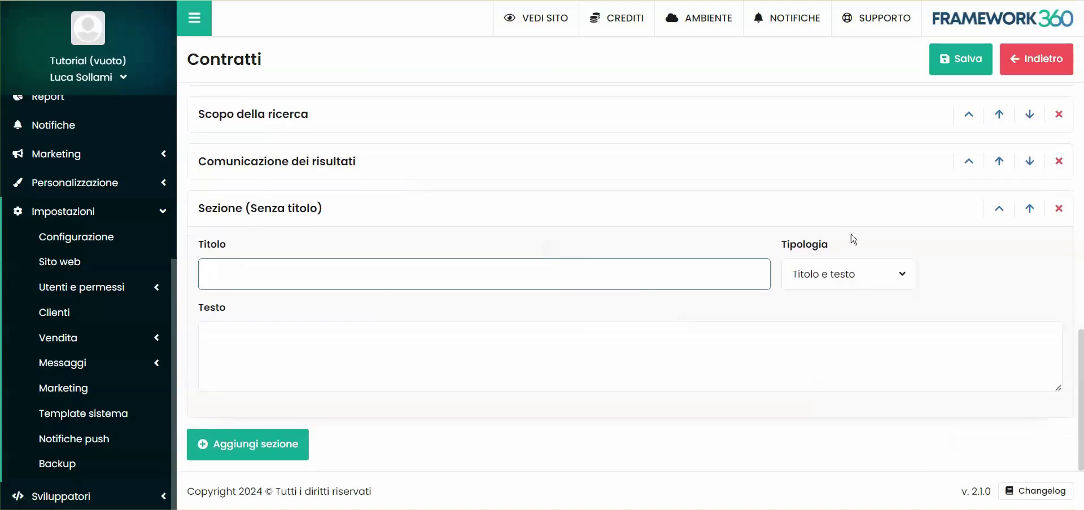
Step: Set the new untitled section's type to Campi personalizzati and create the custom fields "Luogo" and "Data"
left_click(815, 276)
left_click(819, 210)
left_click(844, 192)
scroll(551, 291, "down", 1)
left_click(262, 380)
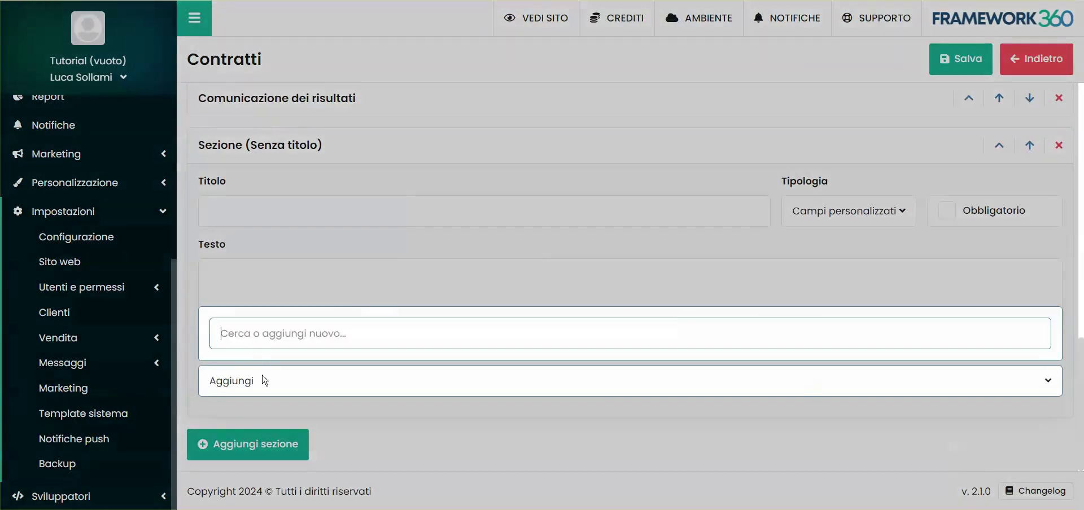
type("Luogo")
left_click(259, 344)
type("Data")
left_click(254, 343)
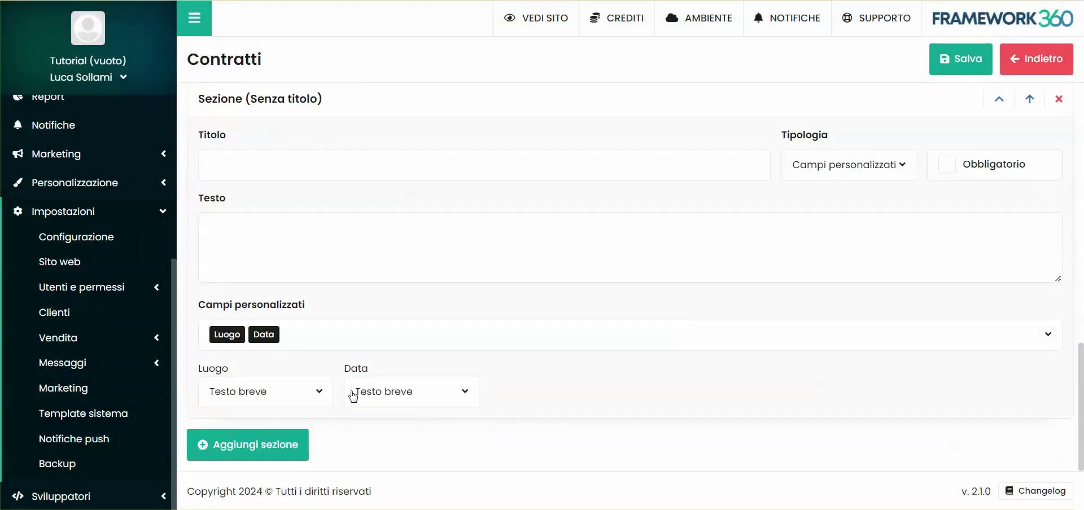
Step: Set the Data field's type to Data, make the section mandatory and title it "Luogo e Data"
left_click(361, 392)
left_click(383, 356)
left_click(948, 165)
left_click(349, 174)
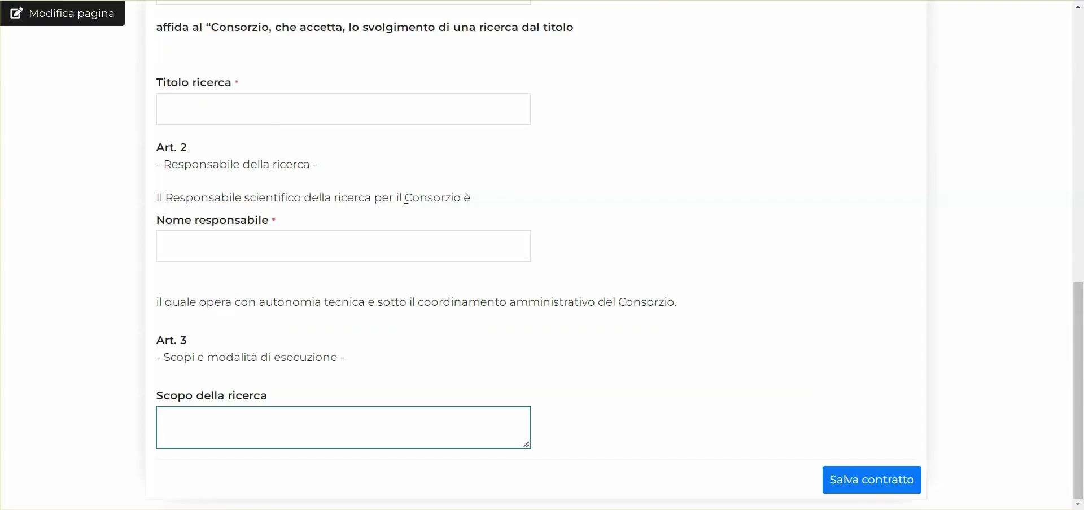
key("Tab")
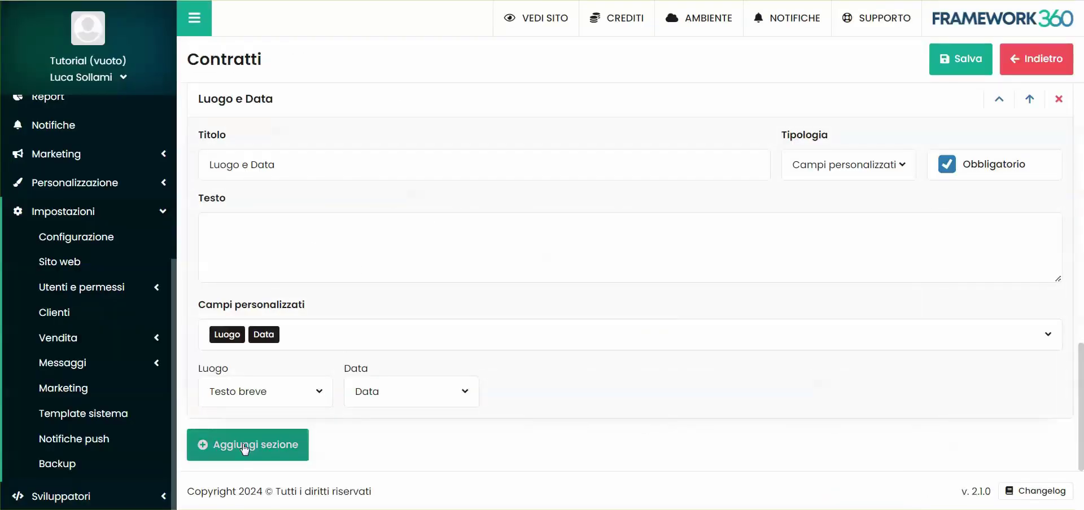
Step: Add a new section after Luogo e Data and title it "Firma", copied from the PDF
left_click(249, 448)
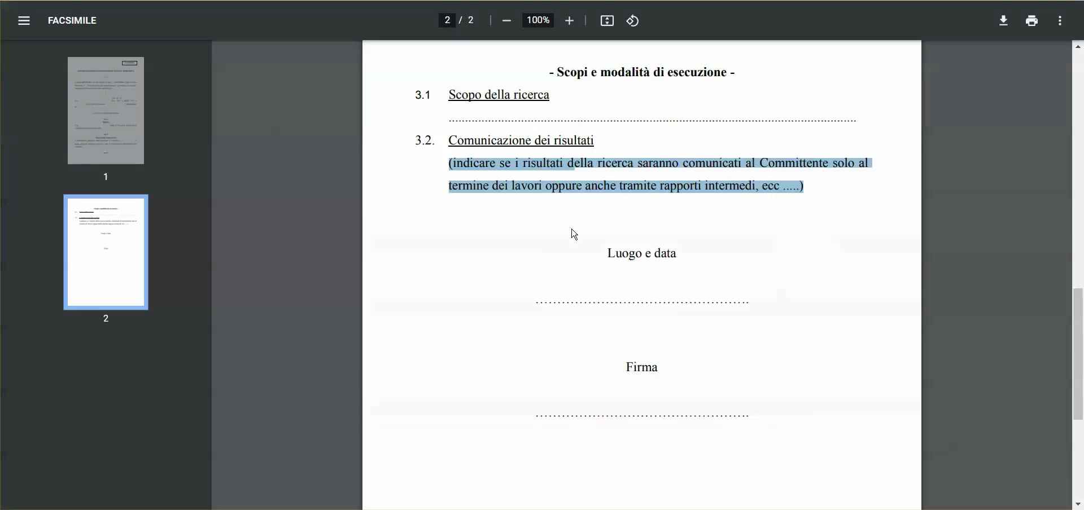
scroll(607, 272, "down", 1)
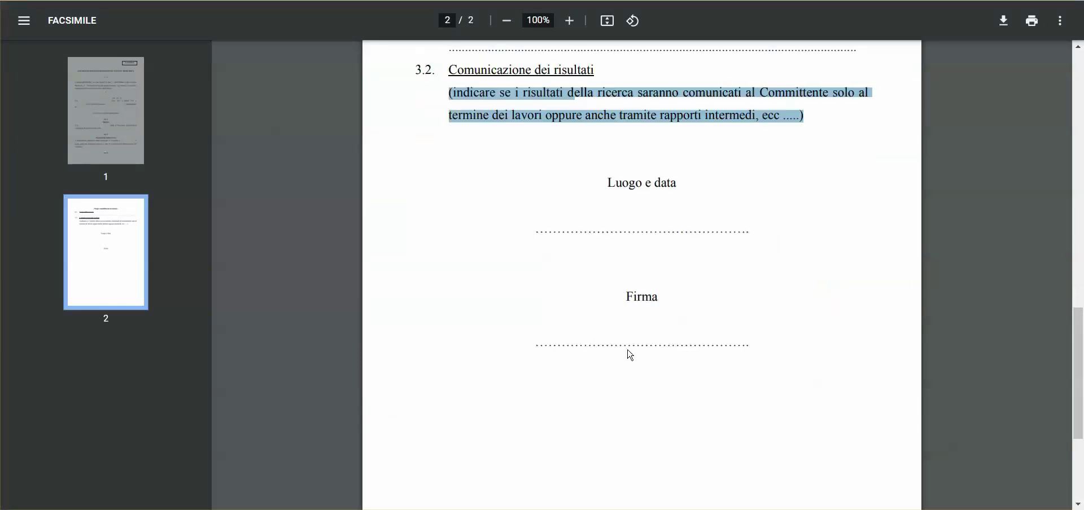
left_click(638, 307)
double_click(635, 298)
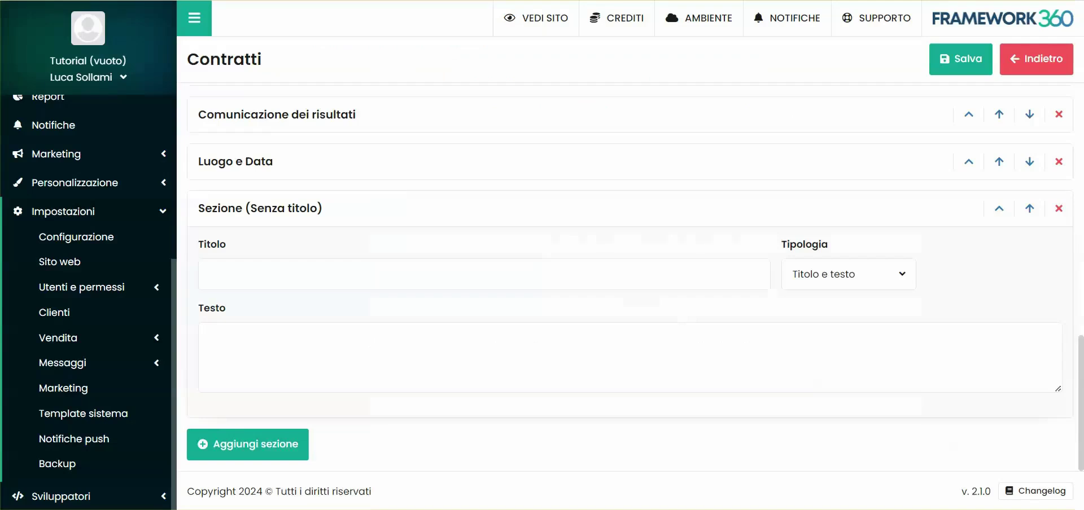
type("Firma")
Step: Set the Firma section's type to the signature option under Richiesta informazioni, make it mandatory and save the contract
left_click(808, 276)
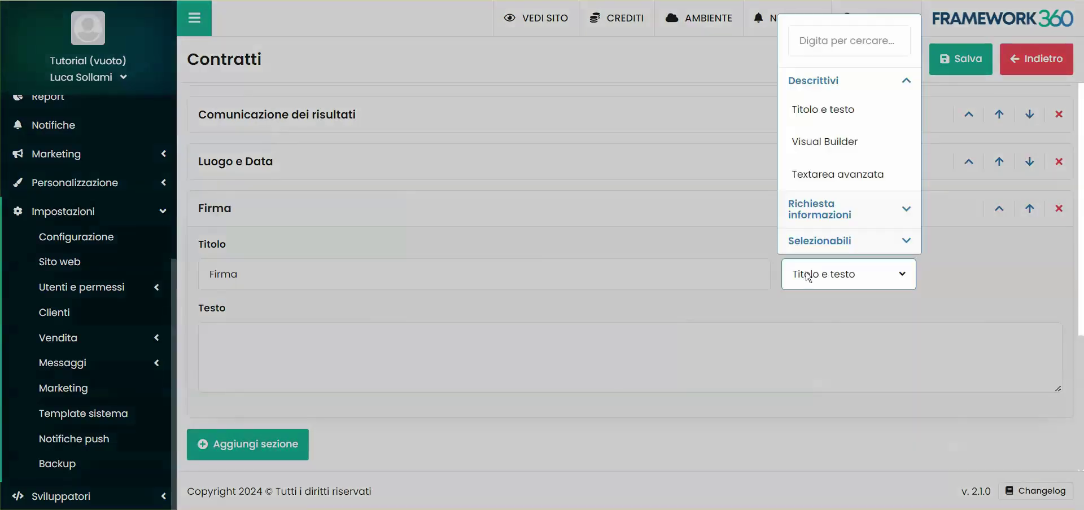
left_click(816, 213)
scroll(815, 198, "down", 1)
left_click(805, 180)
left_click(946, 274)
left_click(960, 64)
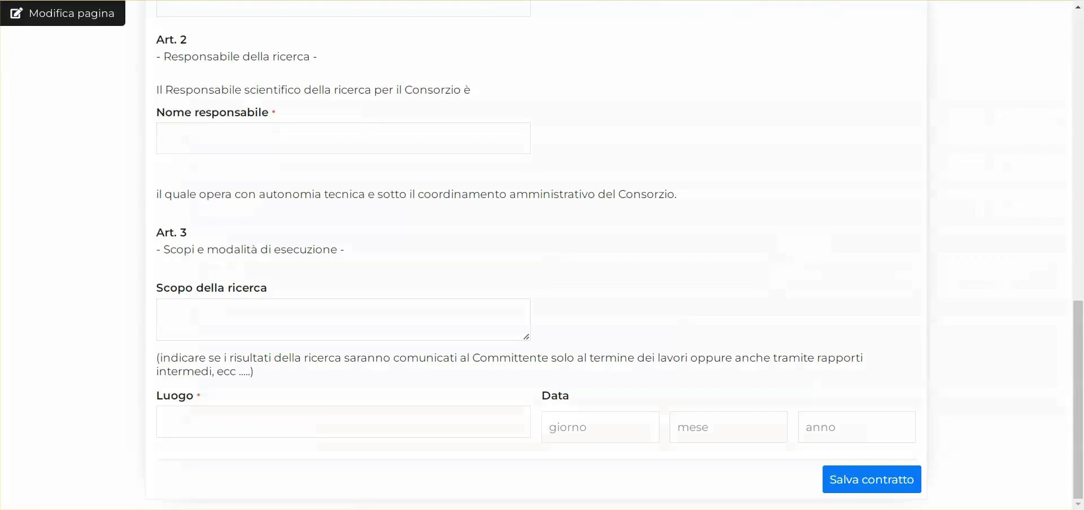
Step: Reload the contract preview, draw a trial signature in the signature field, clear it and close the preview
key("F5")
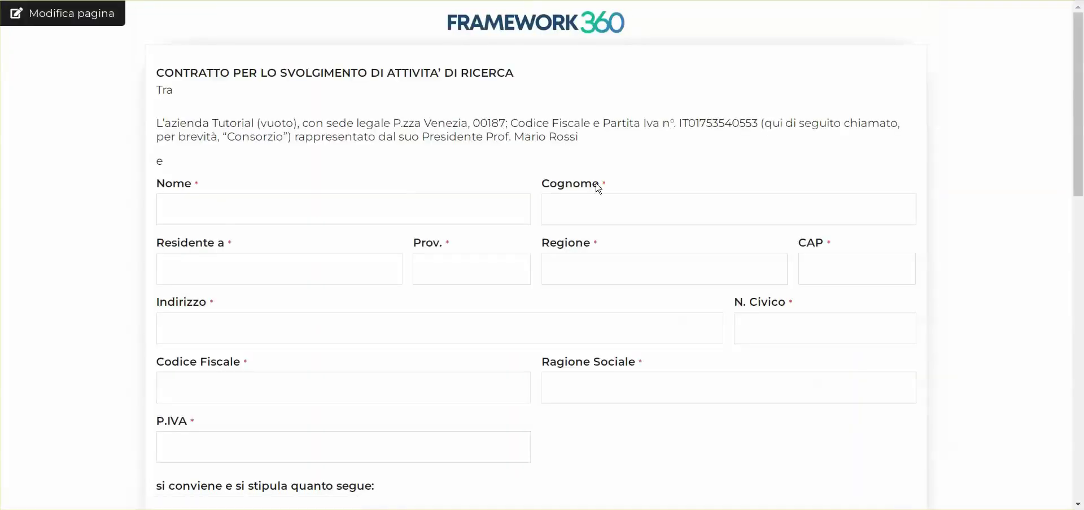
scroll(605, 198, "down", 4)
left_click_drag(353, 192, 236, 275)
left_click_drag(359, 297, 371, 208)
mouse_move(392, 273)
left_mouse_down()
mouse_move(424, 205)
mouse_move(498, 194)
left_mouse_up()
left_click_drag(414, 237, 461, 233)
left_click(195, 395)
key("ctrl+w")
Step: Review the filled-in contract form, sign it in the signature field, then submit it and confirm
scroll(502, 152, "up", 10)
scroll(501, 153, "up", 1)
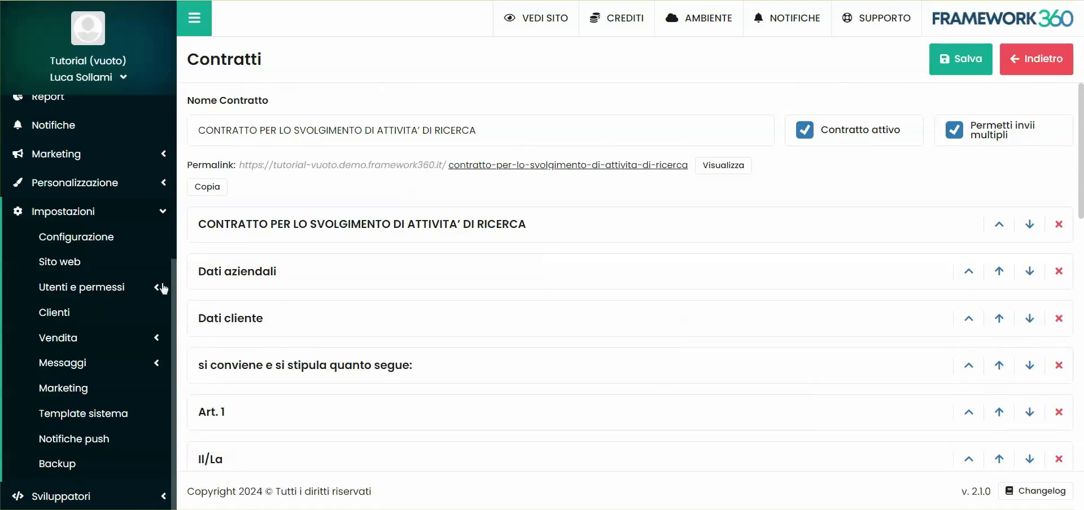
scroll(35, 177, "up", 5)
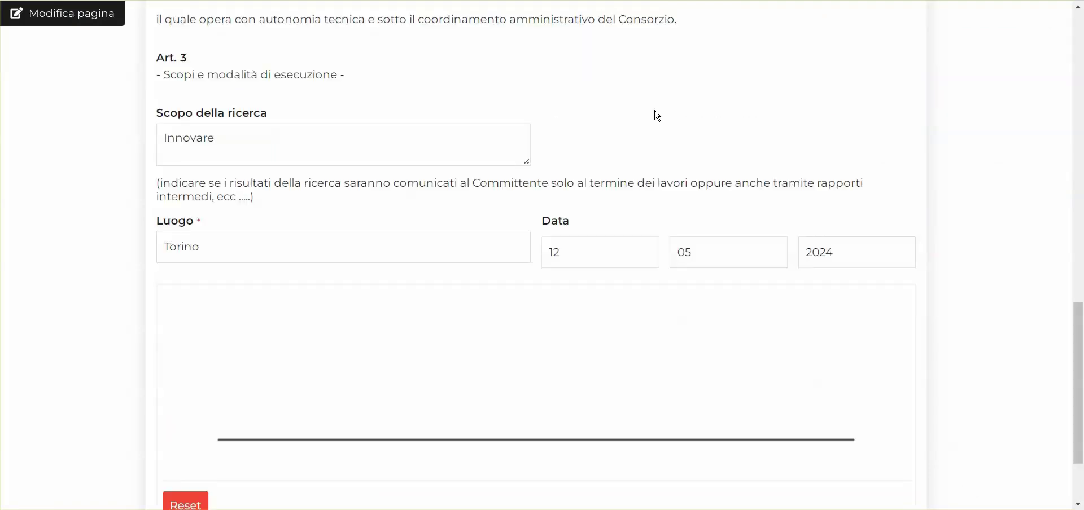
scroll(653, 111, "up", 15)
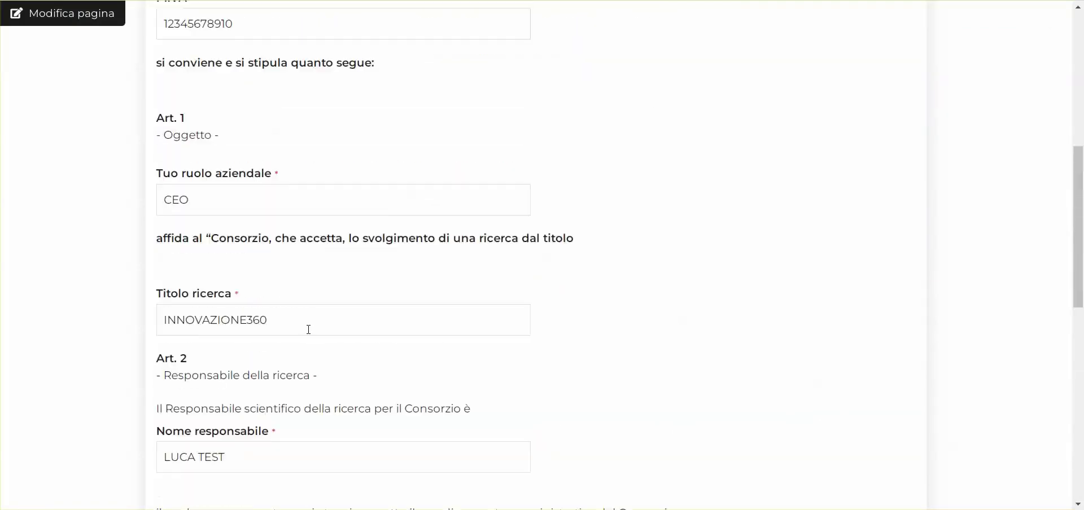
scroll(536, 274, "down", 7)
scroll(270, 188, "down", 5)
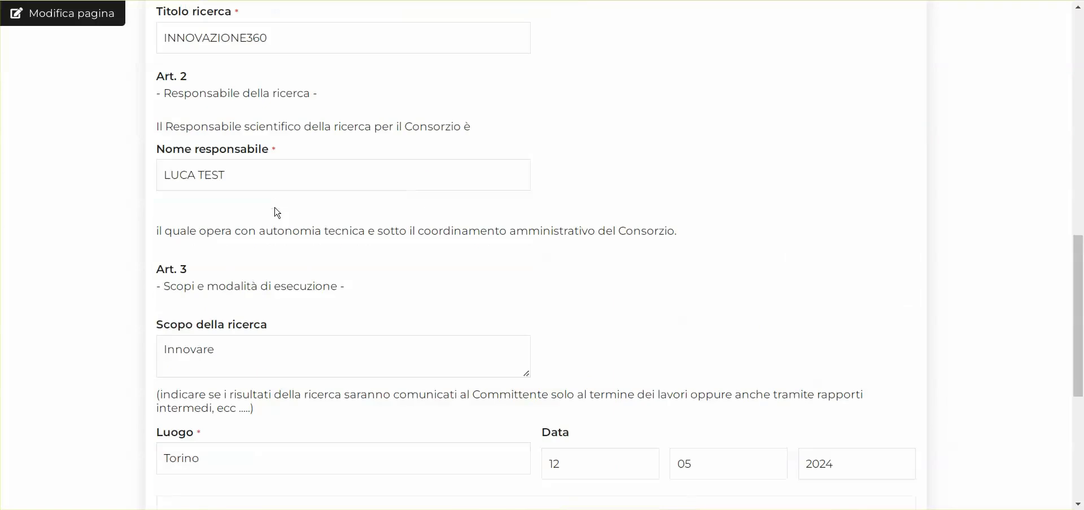
scroll(304, 301, "down", 6)
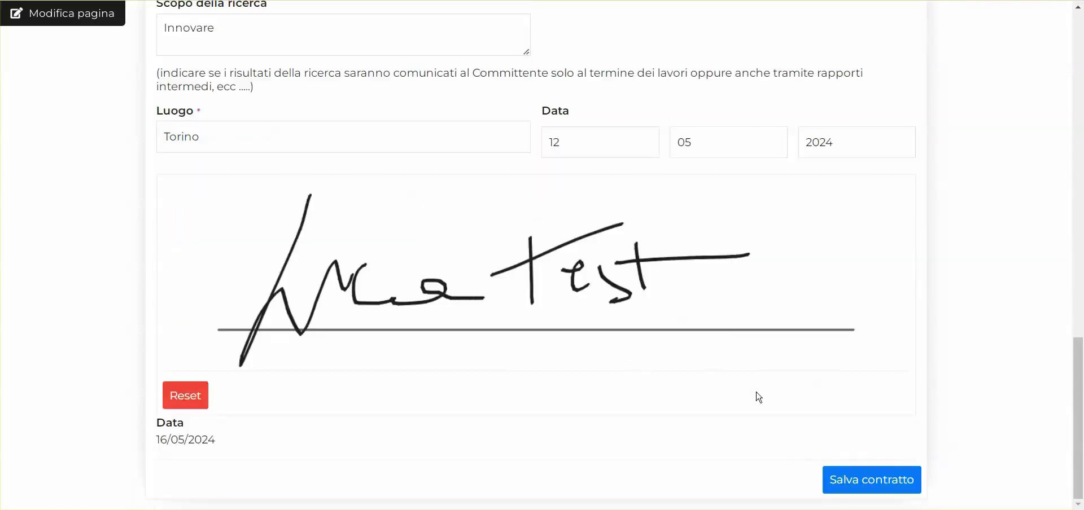
left_click(889, 485)
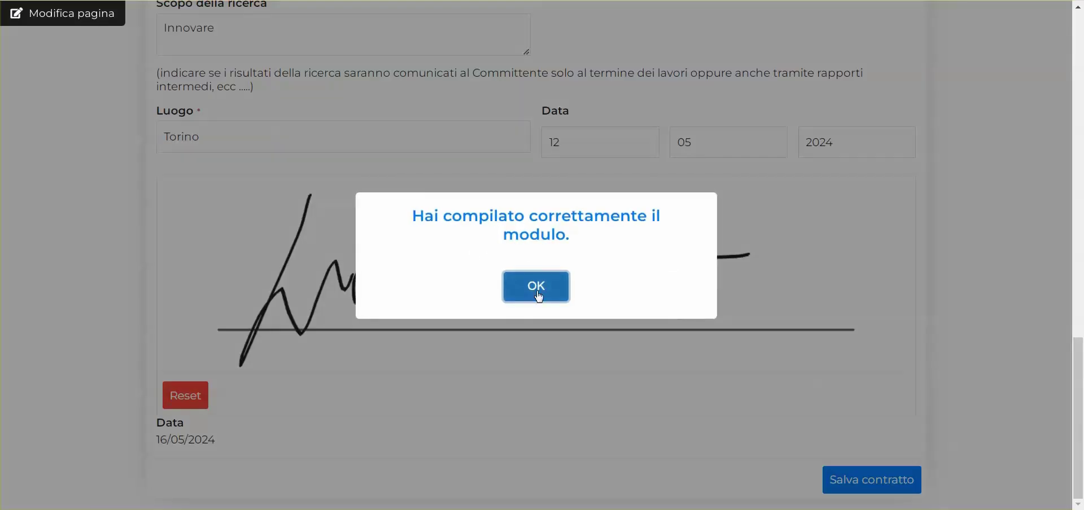
left_click(538, 295)
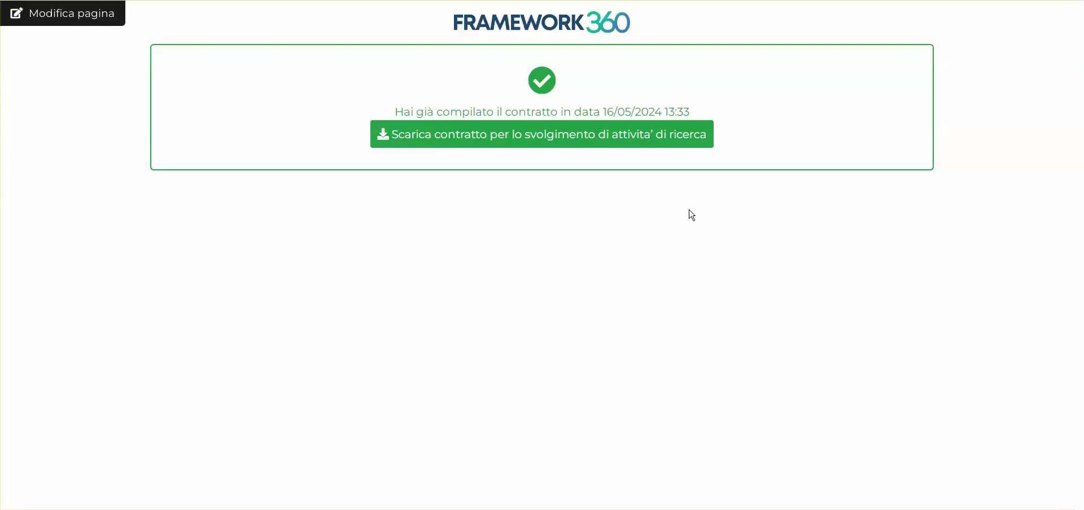
Step: Download the completed research contract and examine its printable version down to the signature
left_click(448, 137)
scroll(552, 319, "down", 10)
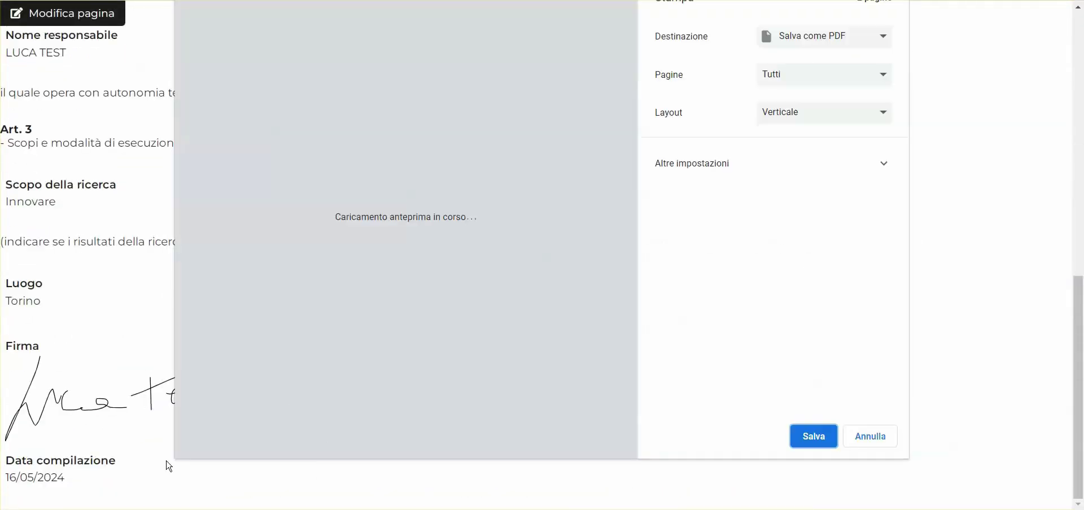
scroll(574, 233, "down", 8)
scroll(564, 249, "up", 8)
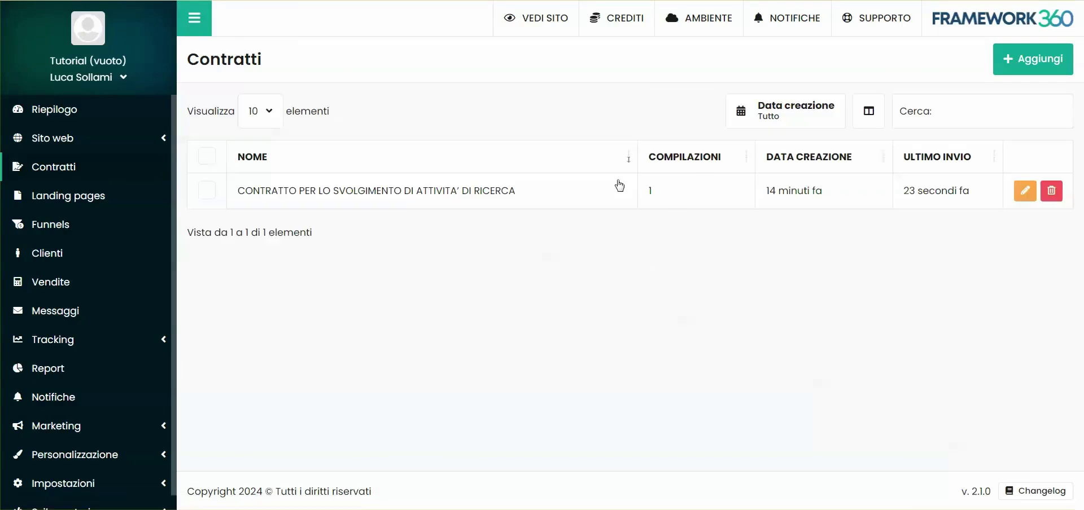
Step: Open the research contract's completed contracts and review the details of the submitted entry
left_click(894, 194)
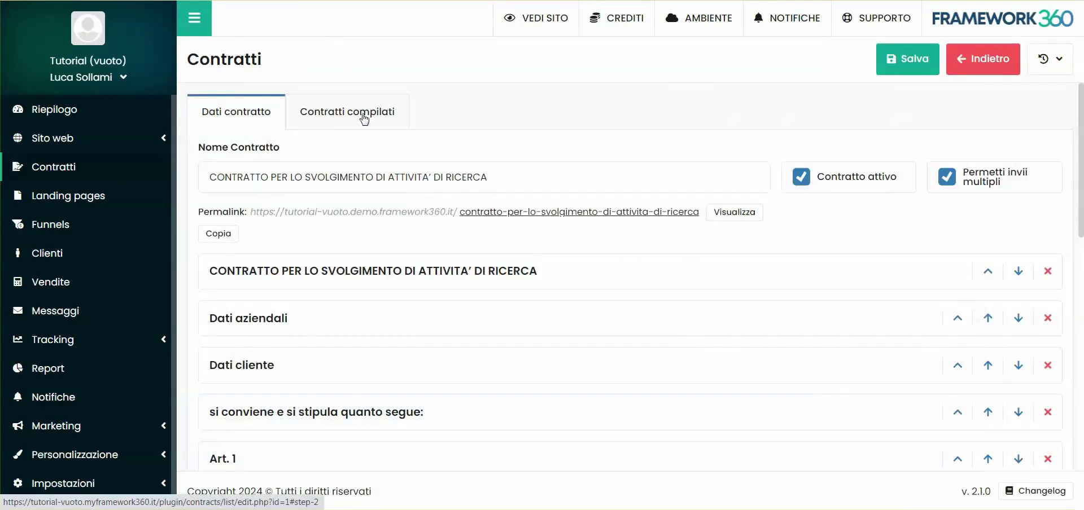
left_click(350, 124)
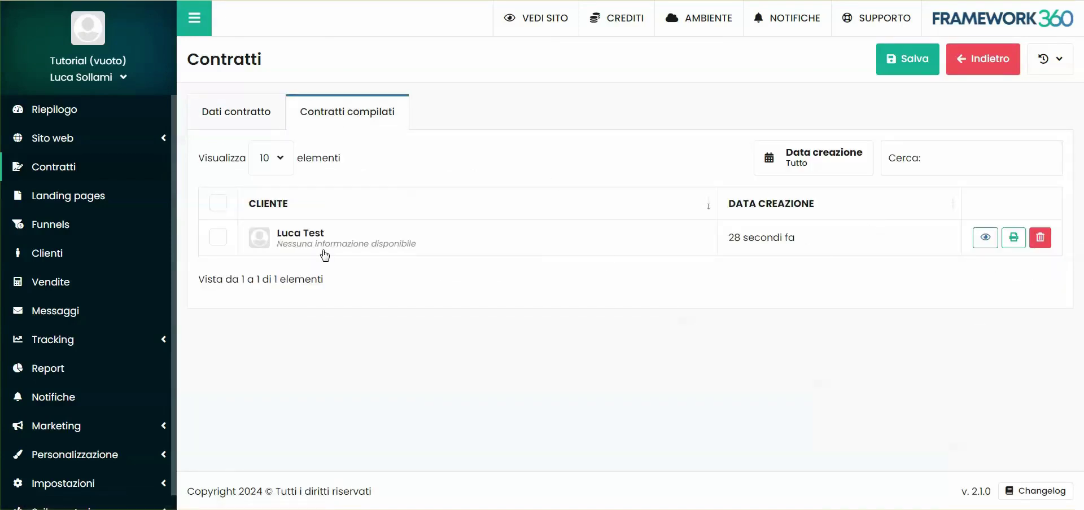
left_click(985, 242)
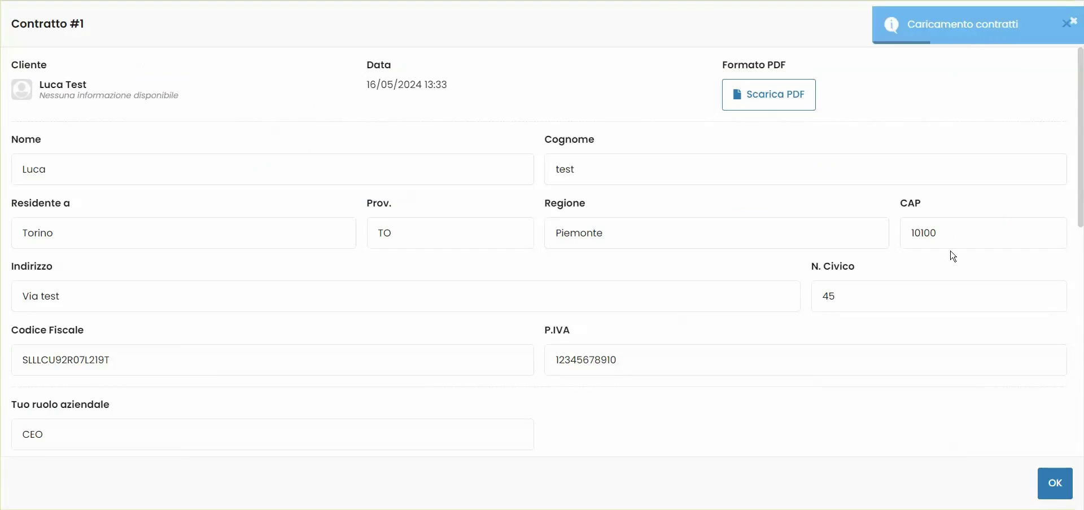
scroll(368, 232, "down", 10)
scroll(712, 336, "up", 10)
Step: Open the PDF version of the submitted contract from its detail view and close it again
left_click(801, 104)
left_click(761, 97)
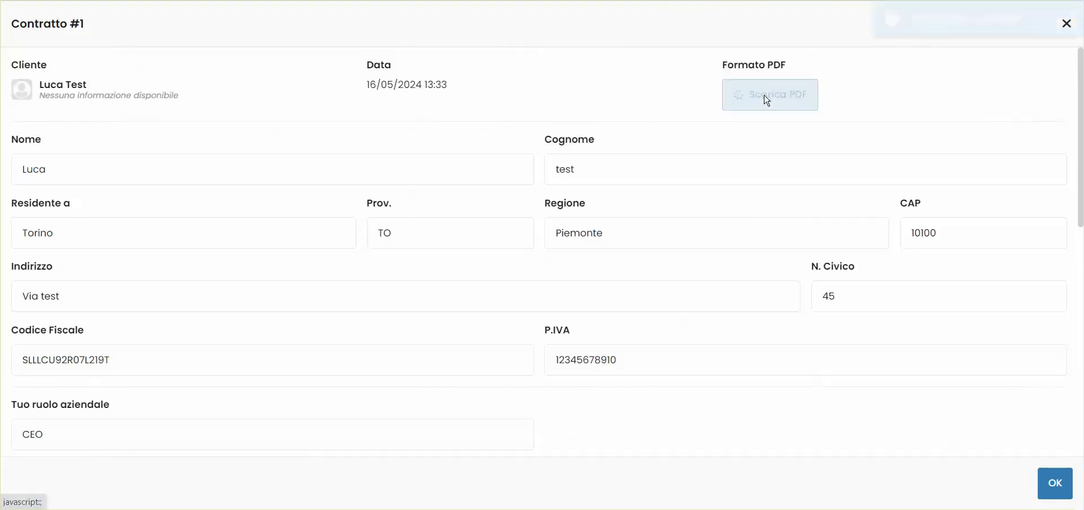
key("ctrl+w")
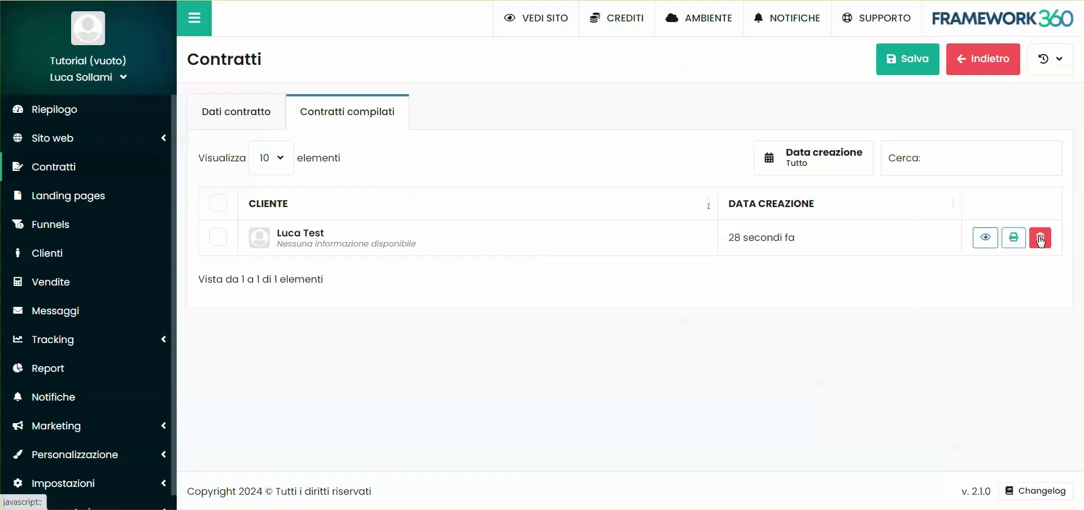
Step: Try disabling Contratto attivo and reload the public page, then save the contract as active again
left_click(248, 118)
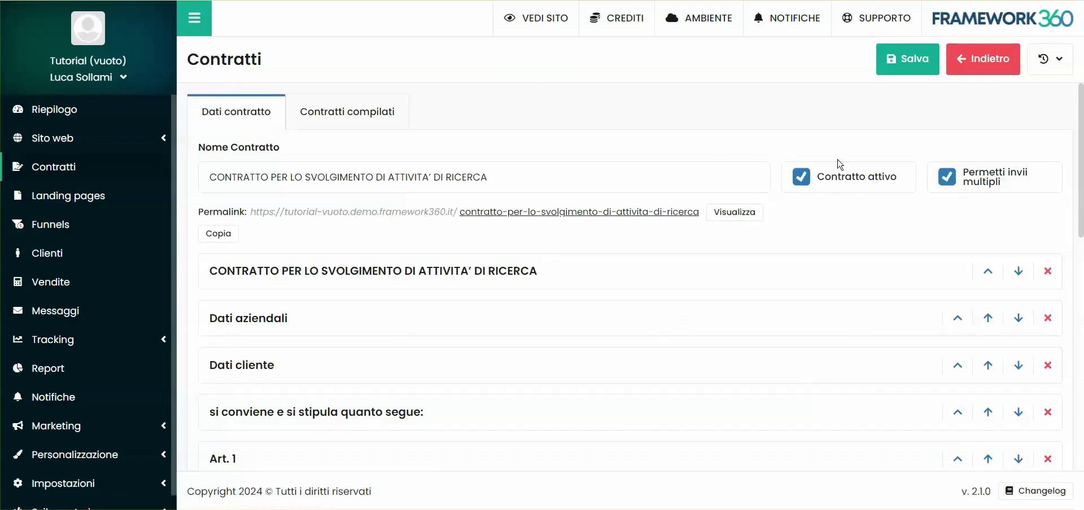
left_click(808, 182)
left_click(909, 68)
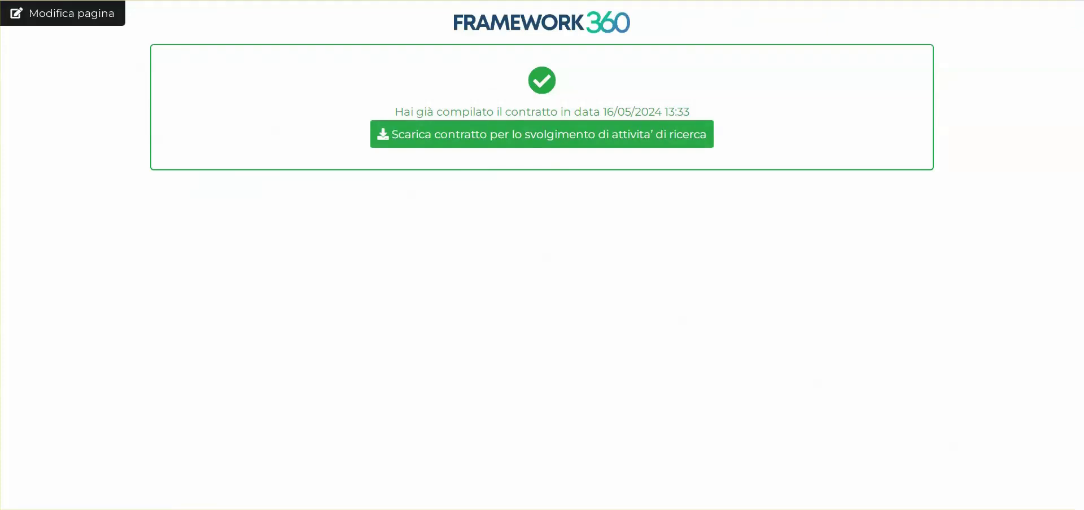
key("F5")
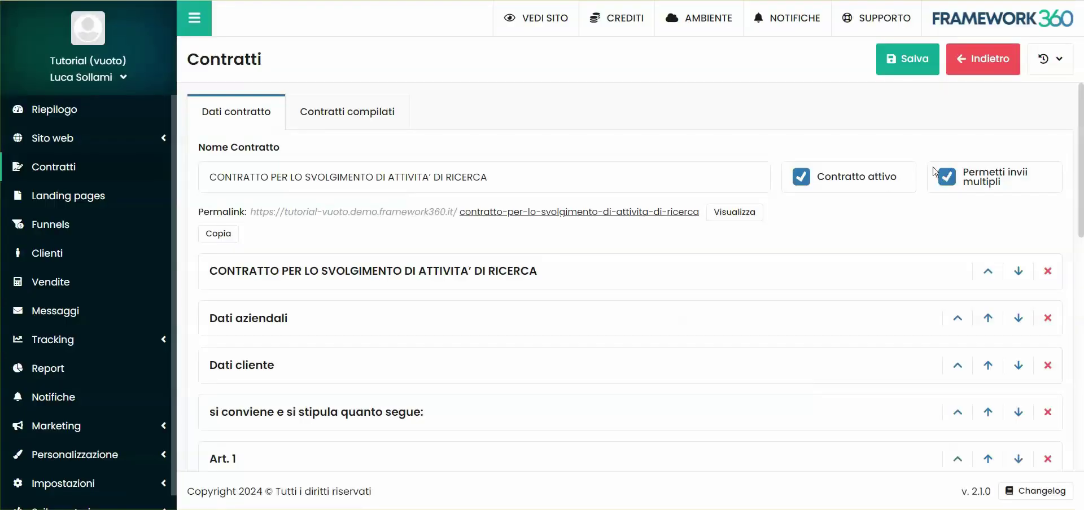
left_click(907, 59)
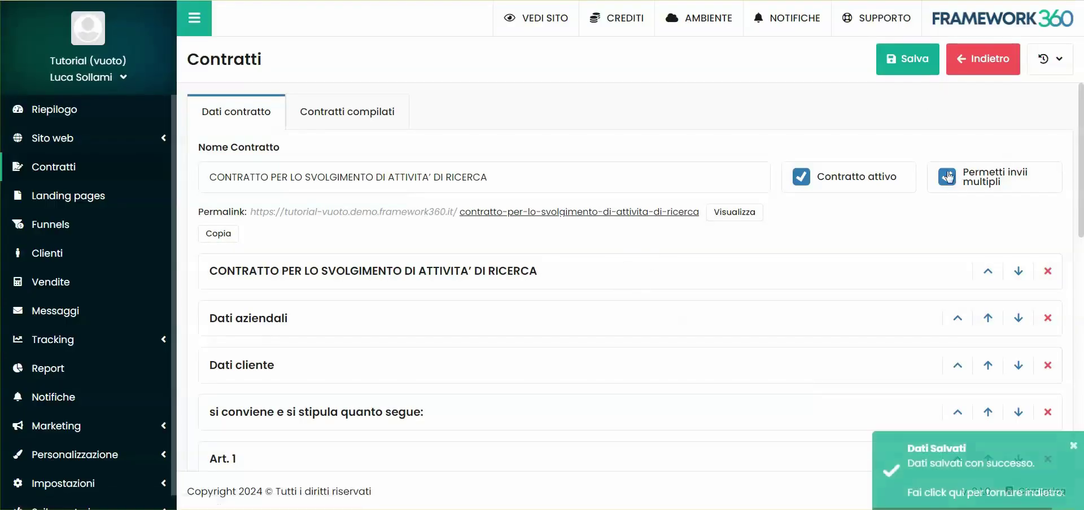
Step: Turn off Permetti invii multipli for the contract and save it
left_click(952, 184)
left_click(914, 64)
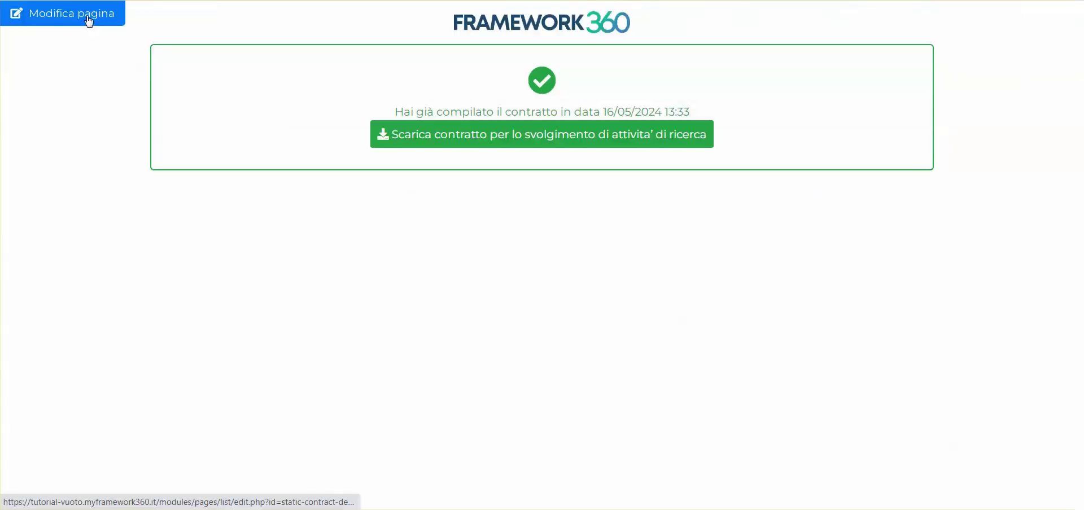
Step: Open the Contratto page from the website's pages and show its body in the full-screen Visual Builder
left_click(85, 19)
left_click(44, 142)
left_click(68, 169)
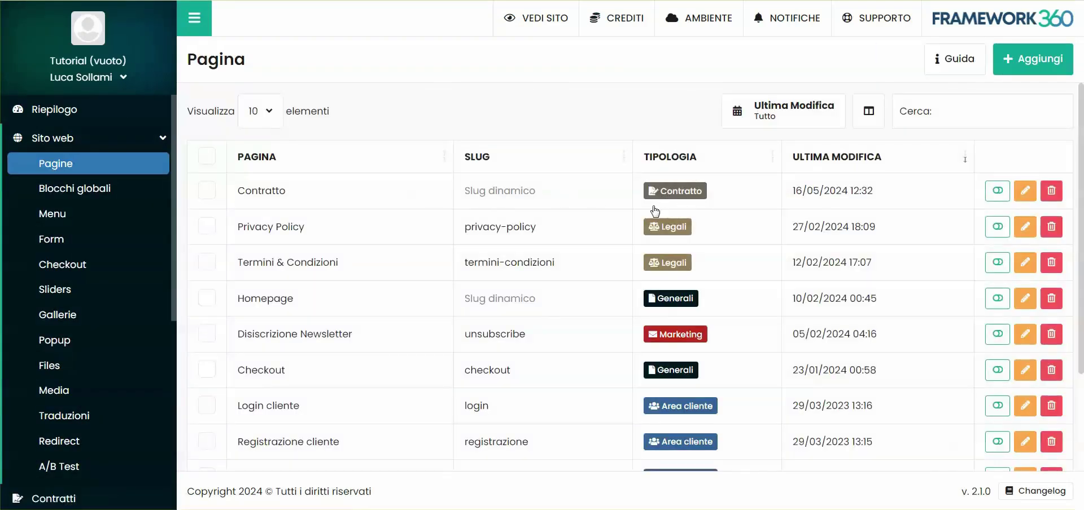
double_click(326, 197)
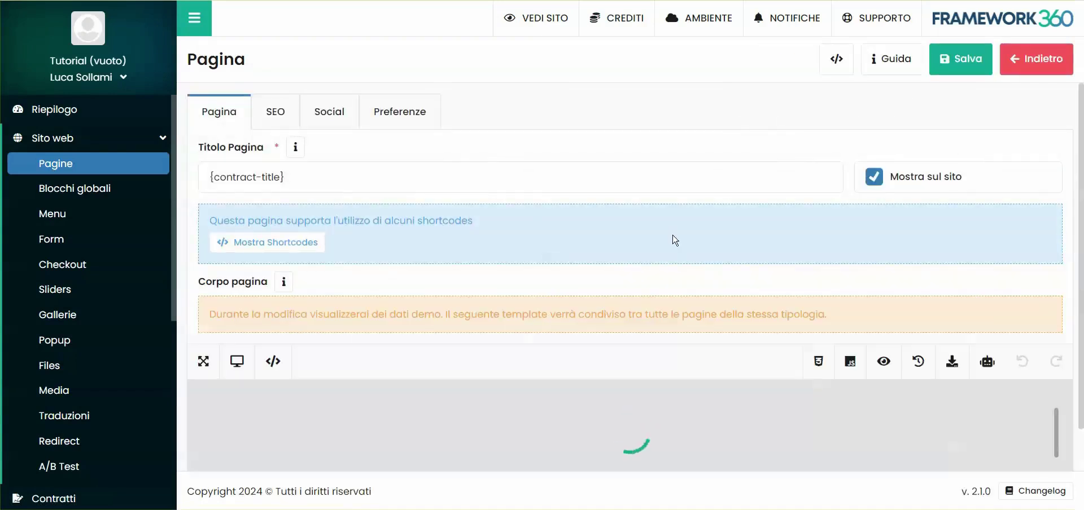
scroll(669, 237, "down", 5)
left_click(633, 198)
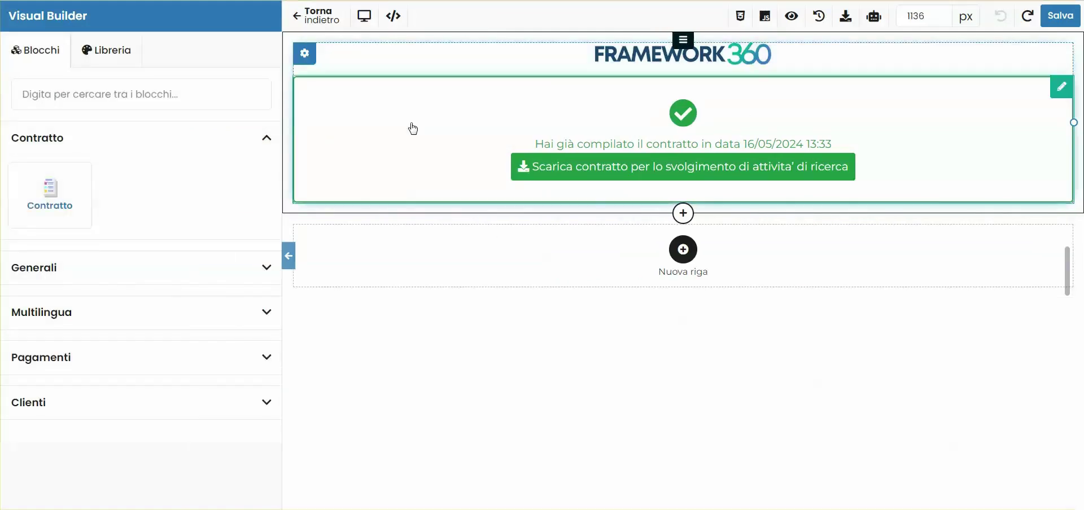
Step: Browse the Generali blocks and delete the Logo sito element from the contract page
left_click(85, 268)
scroll(208, 152, "down", 5)
scroll(66, 280, "down", 9)
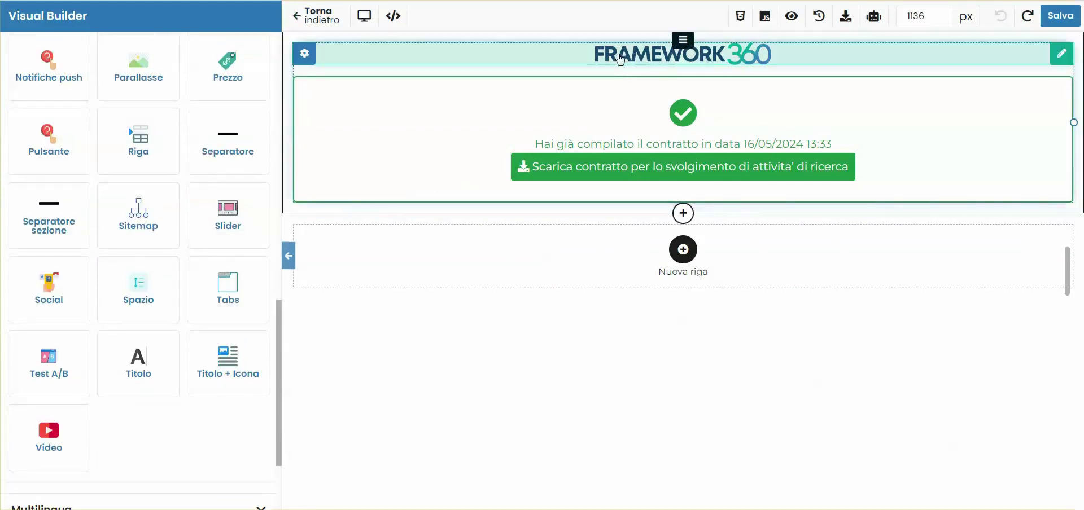
left_click(1016, 53)
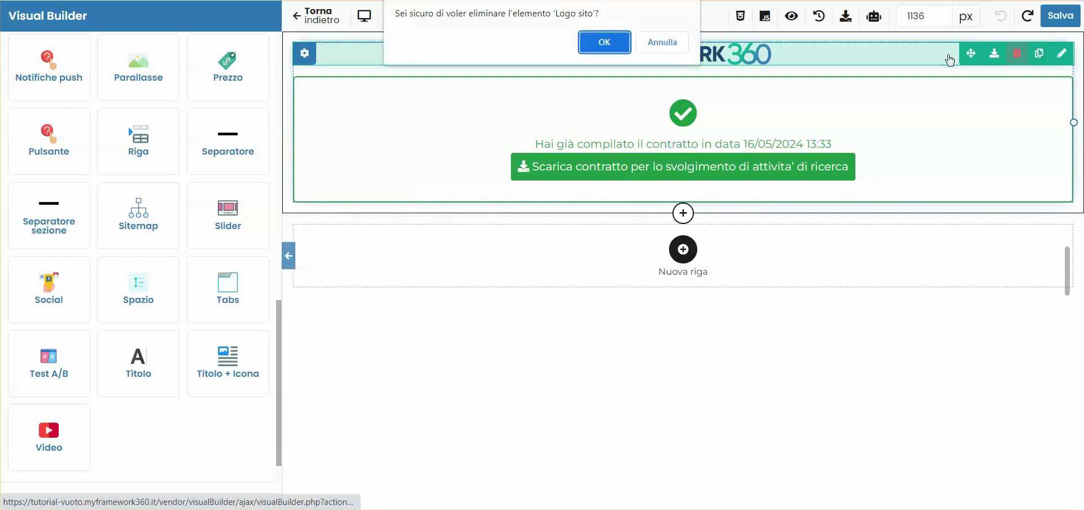
left_click(604, 44)
Step: Try adding an Immagine block above the contract block
scroll(193, 351, "up", 6)
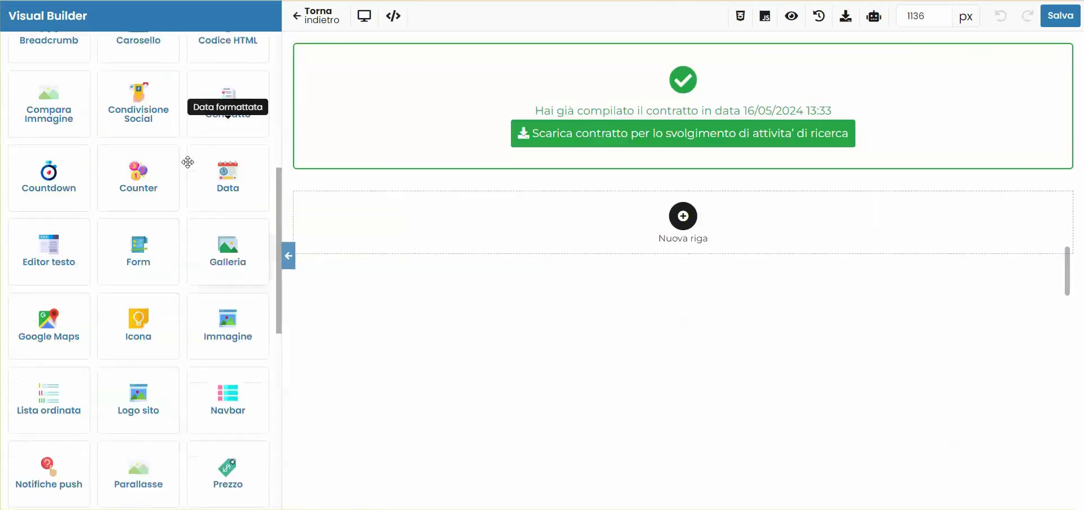
left_click_drag(193, 352, 604, 34)
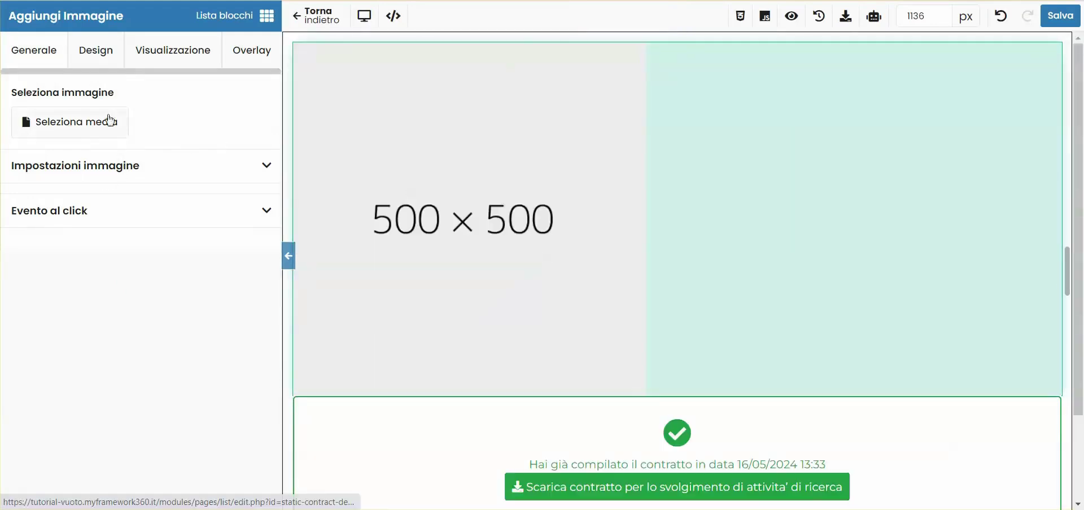
Step: Preview the contract page in the Mobile and Tablet layouts, then leave the full-screen builder
left_click(364, 15)
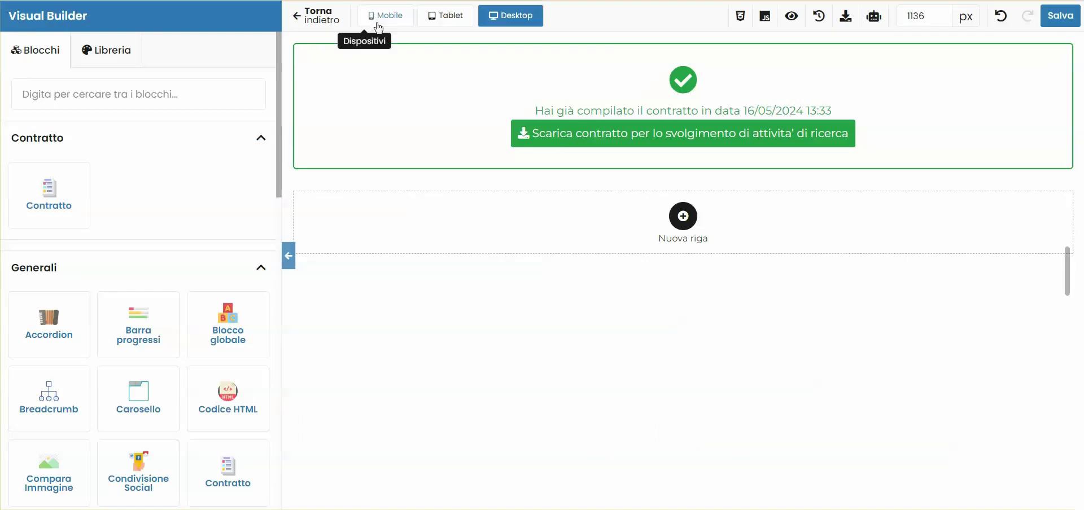
left_click(389, 17)
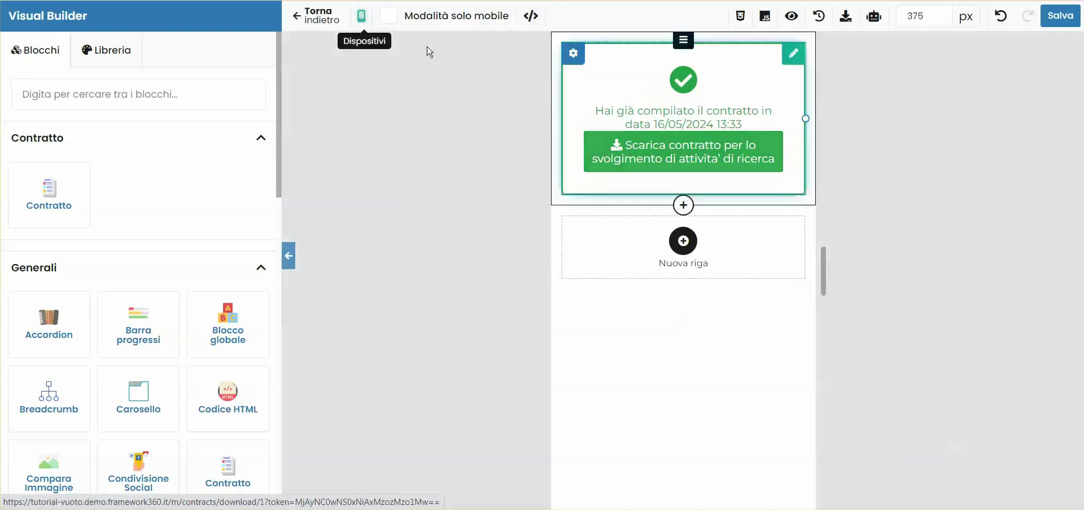
left_click(435, 17)
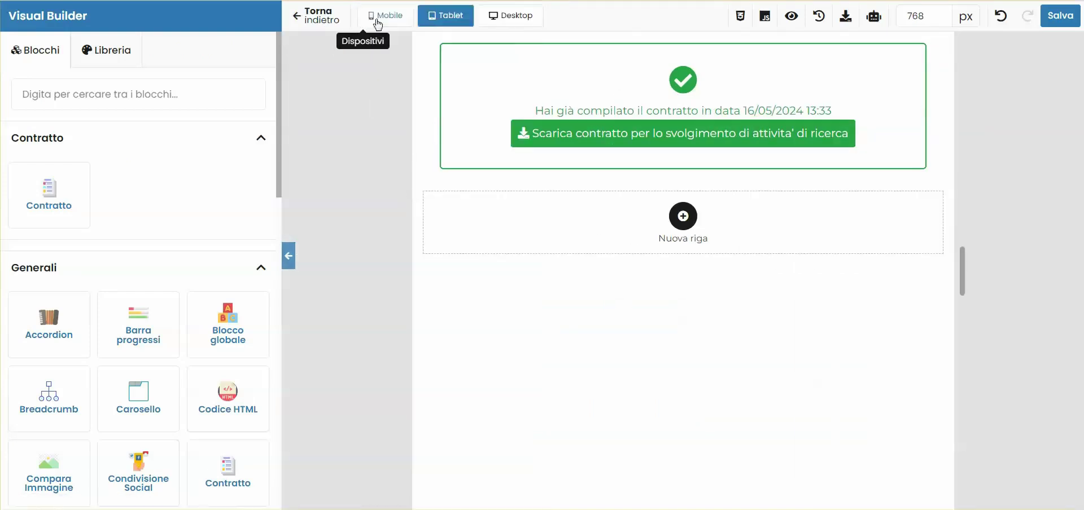
left_click(316, 15)
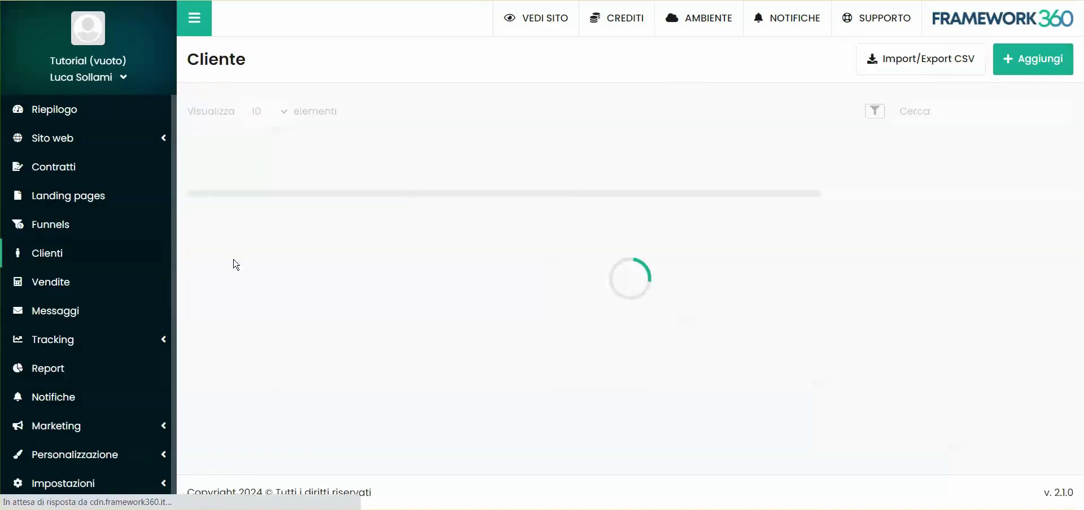
Step: Open the signing customer's record under Clienti and review the completed contract stored there
double_click(450, 220)
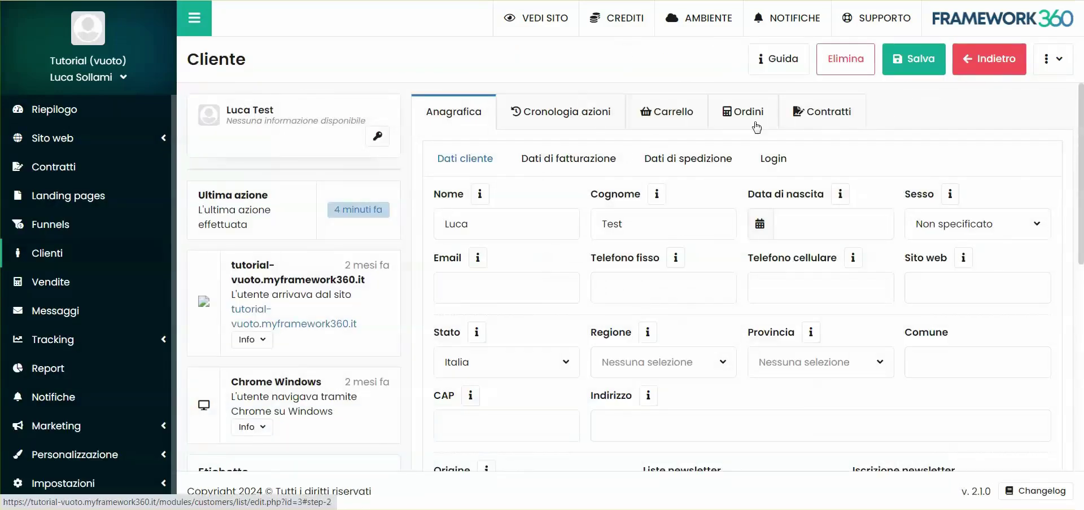
left_click(823, 112)
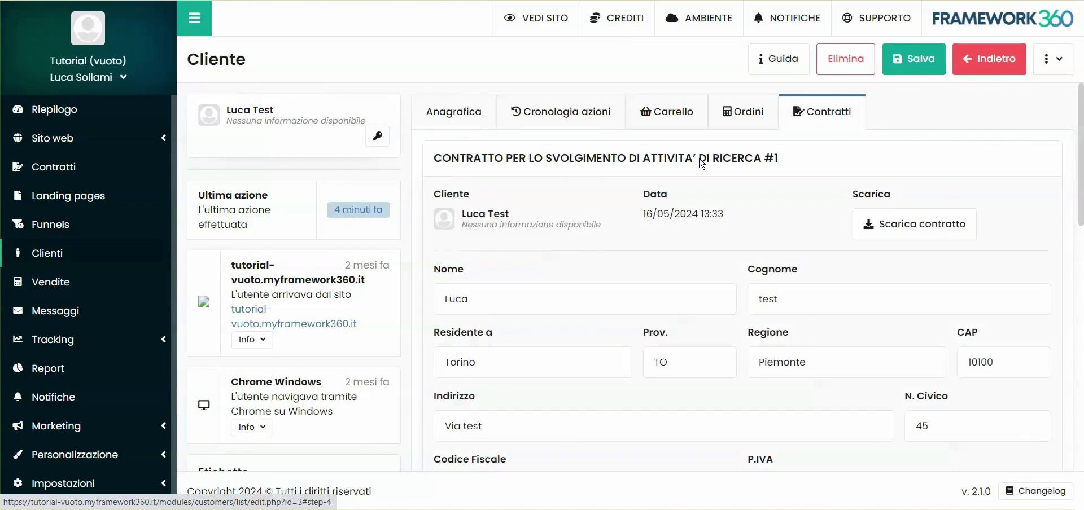
scroll(701, 229, "down", 10)
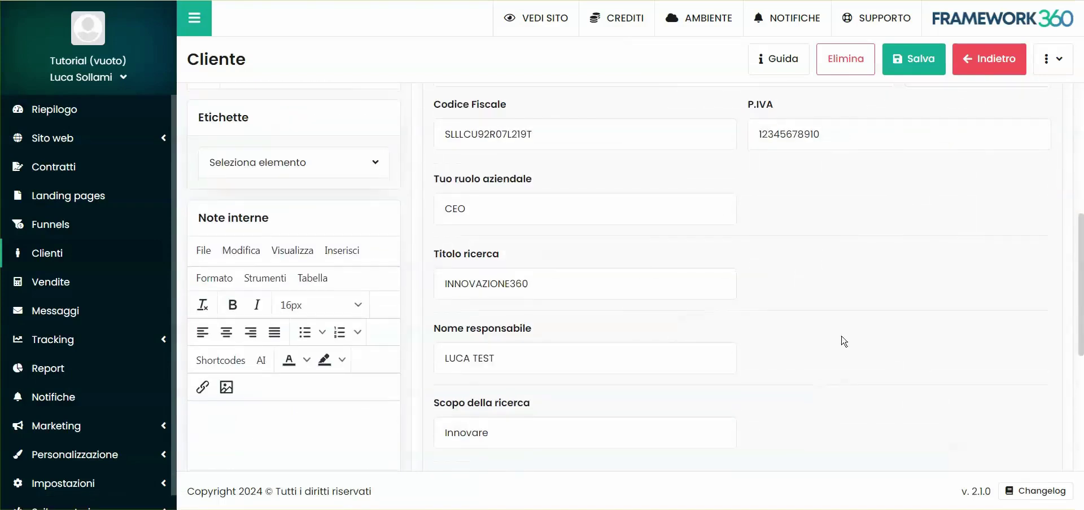
scroll(815, 294, "up", 10)
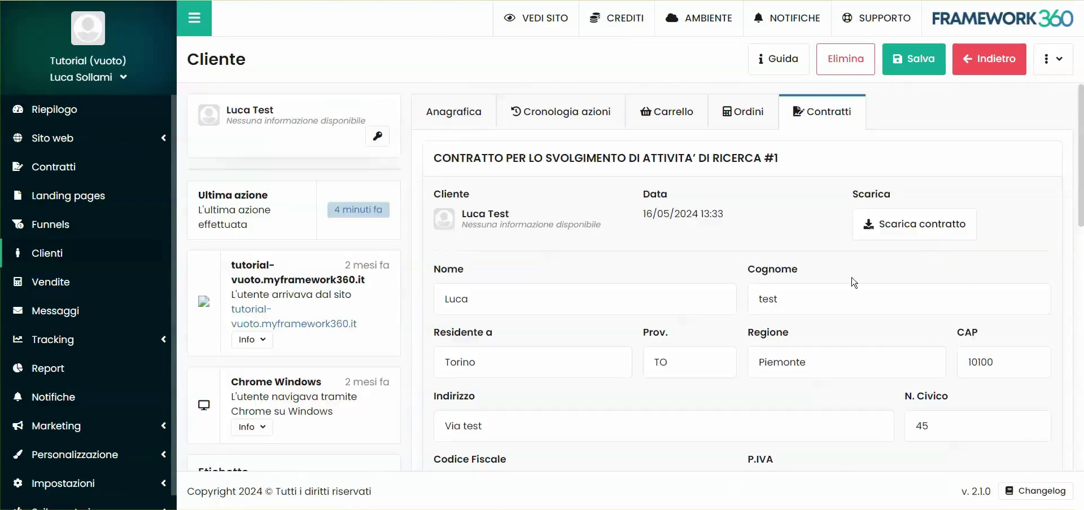